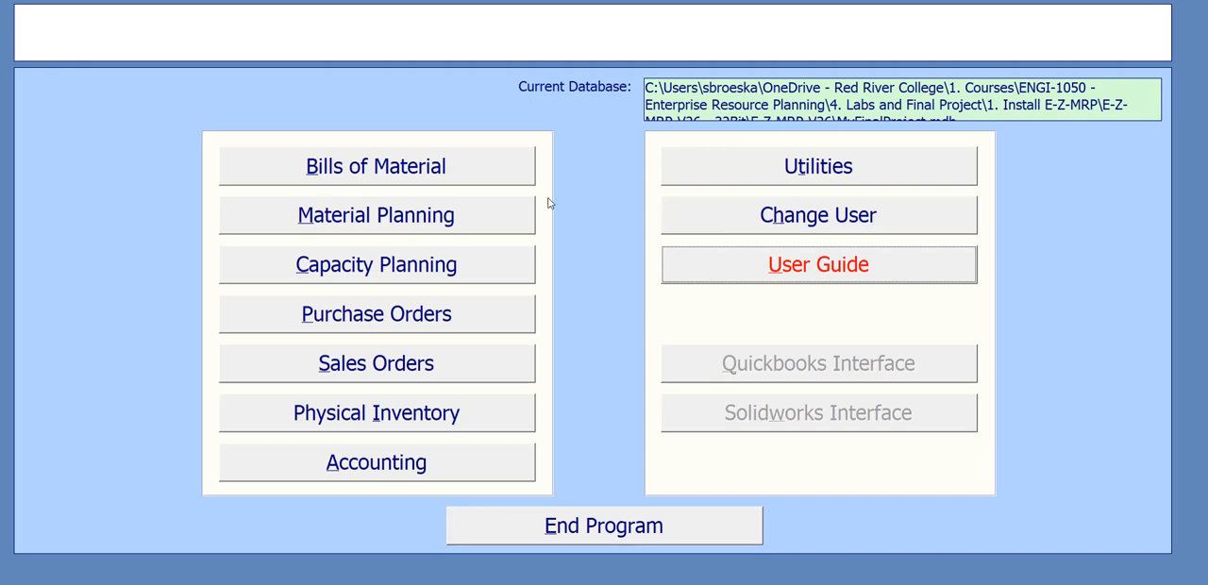
# - Open the routings in capacity planning and select assembly 254362-001, Cake Box - 24x24
pyautogui.click(484, 272)
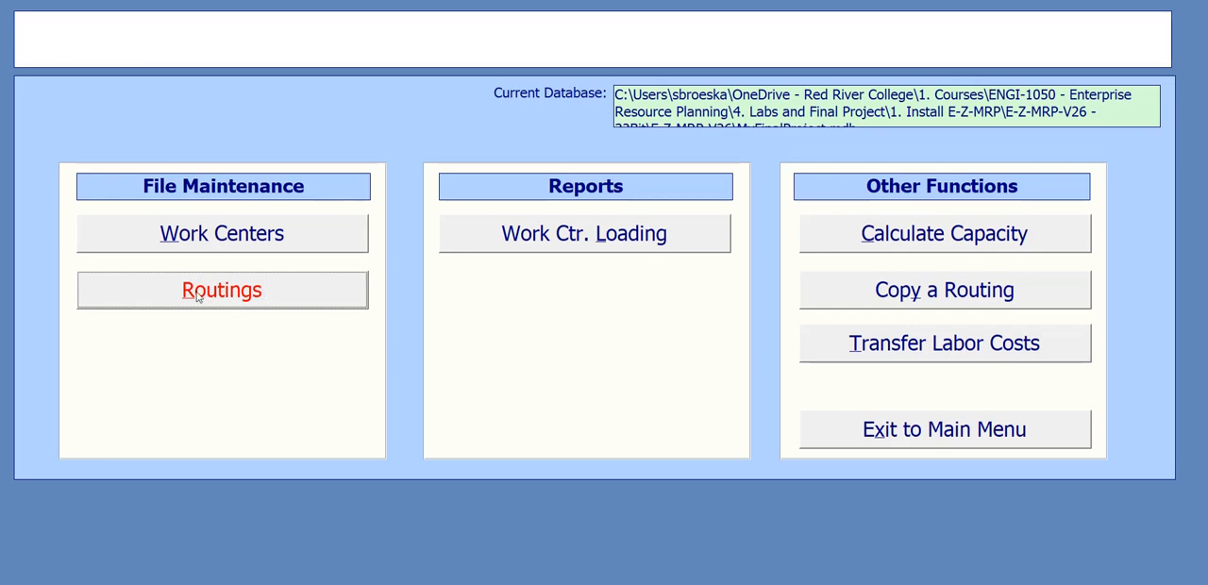
pyautogui.click(301, 296)
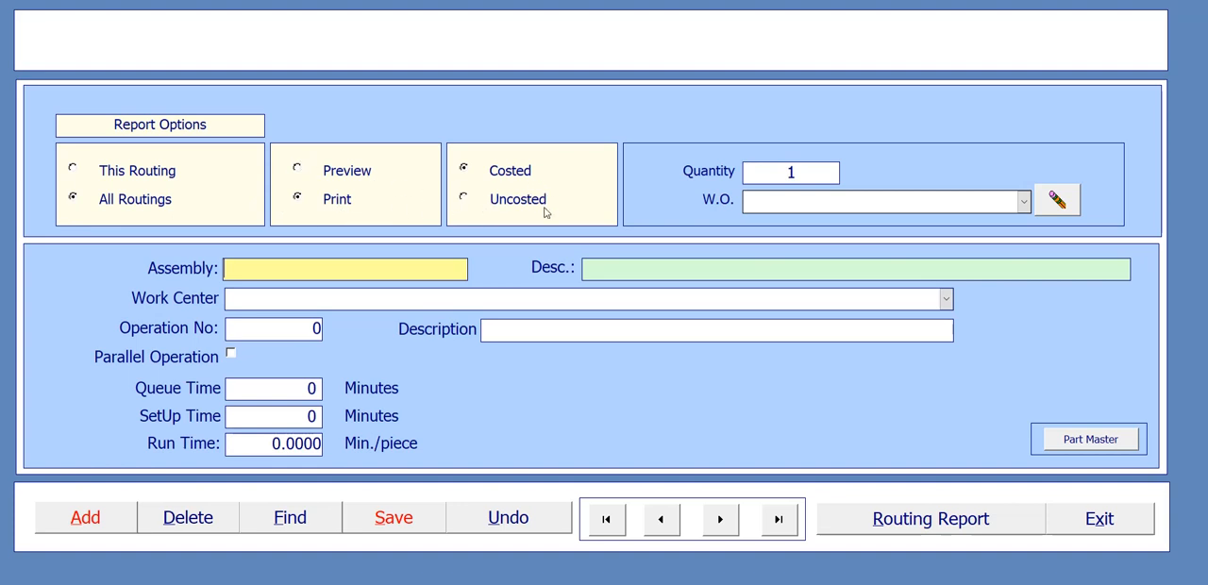
pyautogui.click(238, 268)
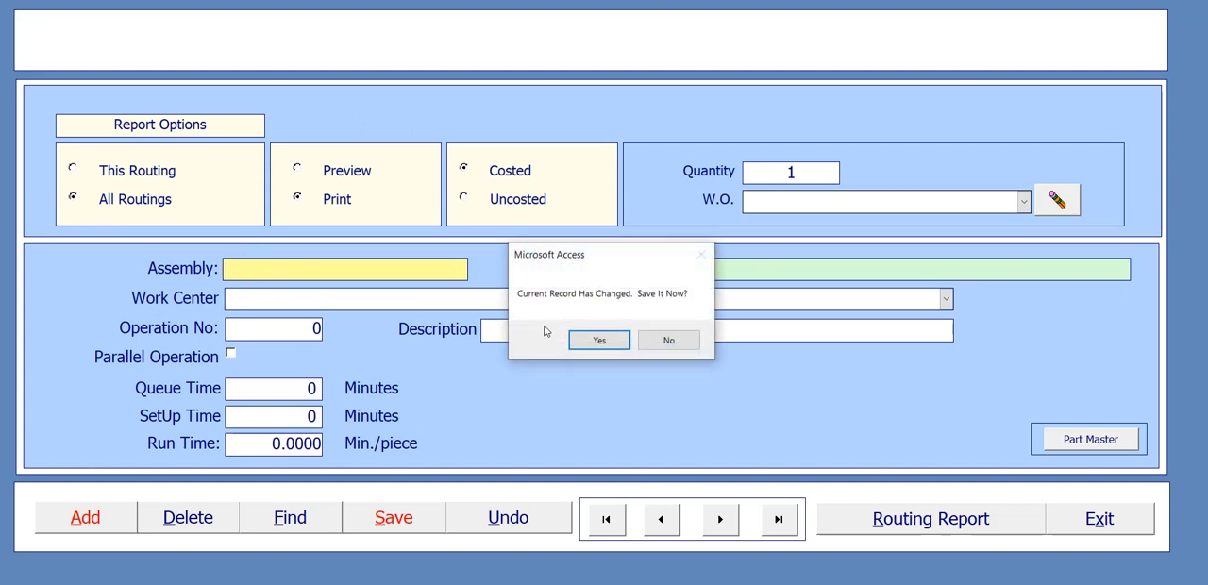
pyautogui.click(624, 340)
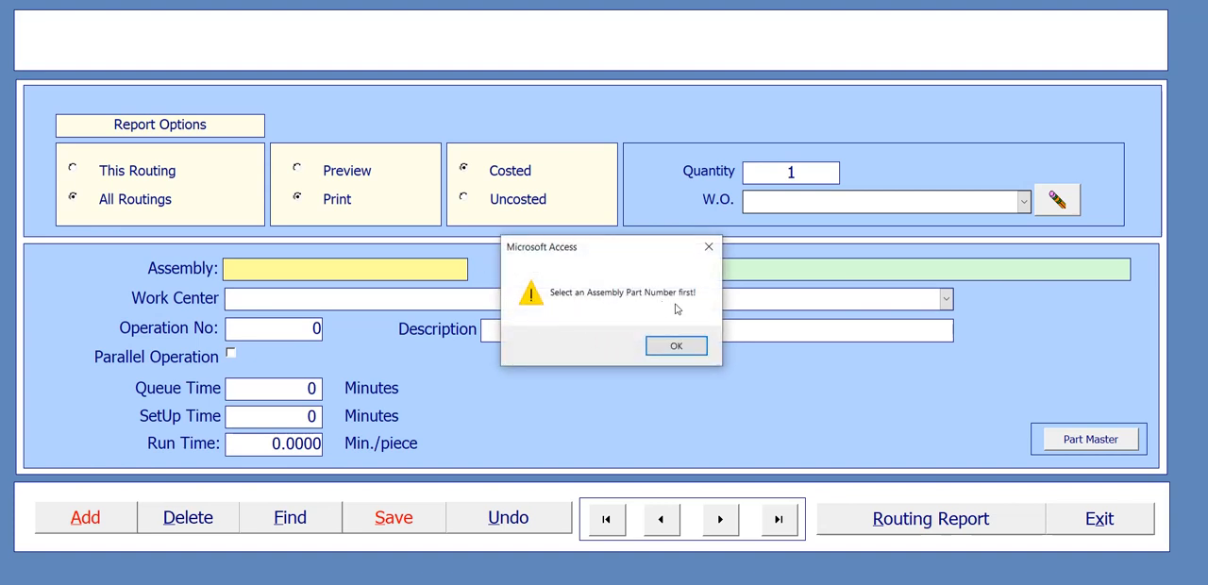
pyautogui.click(692, 346)
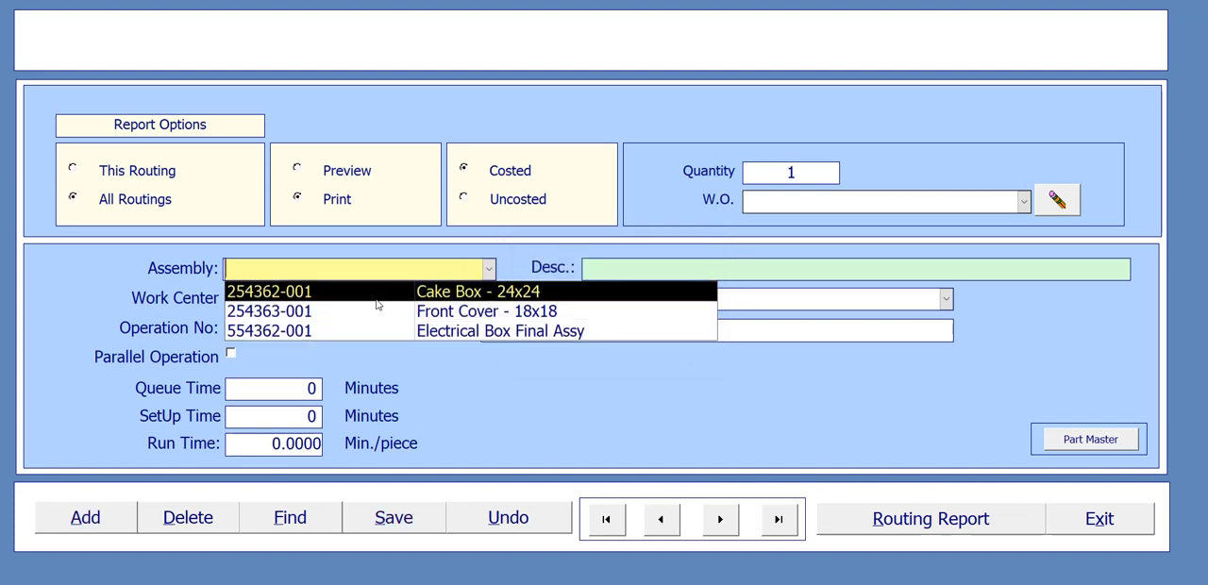
pyautogui.click(311, 294)
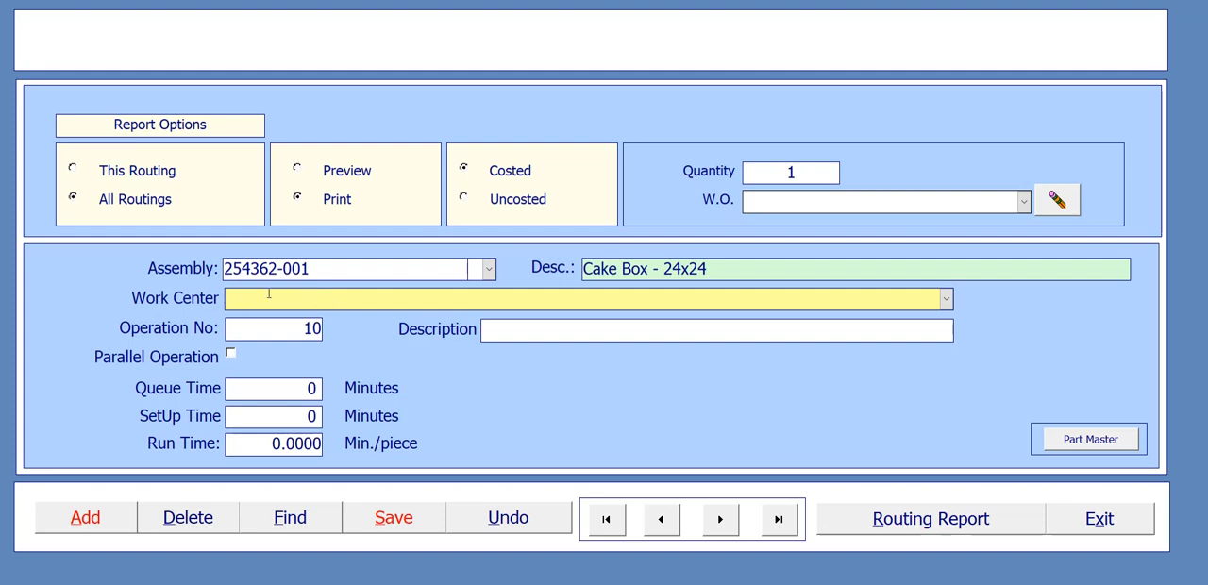
# - Consult the process flow chart in PowerPoint, then assign operation 10 to work center PR001 with the description "Setup Machine"
pyautogui.moveTo(822, 584)
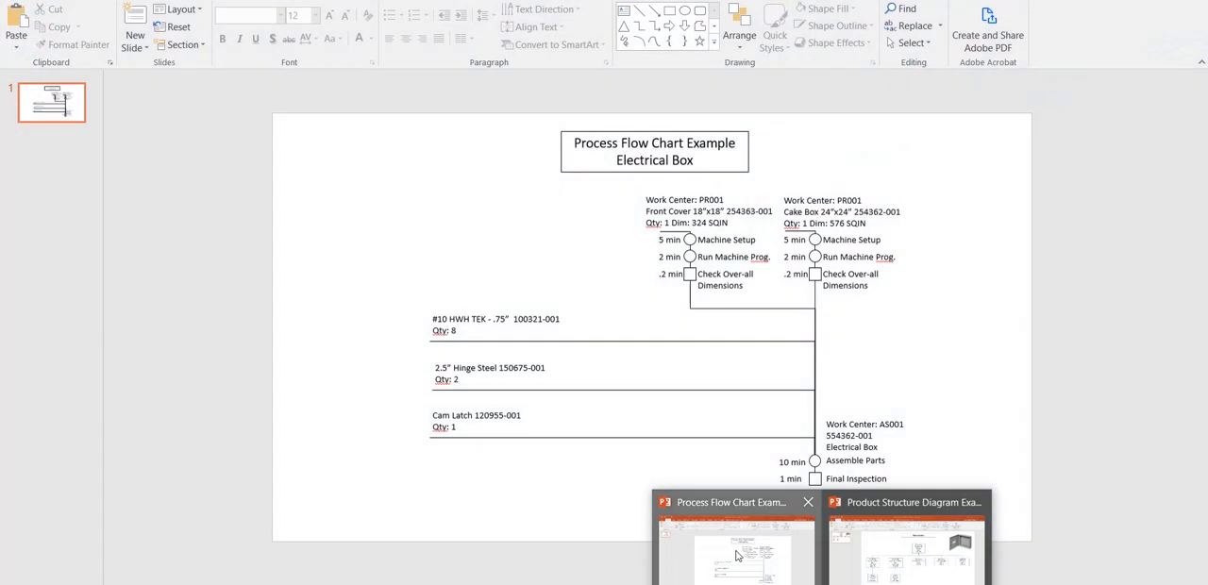
pyautogui.click(738, 556)
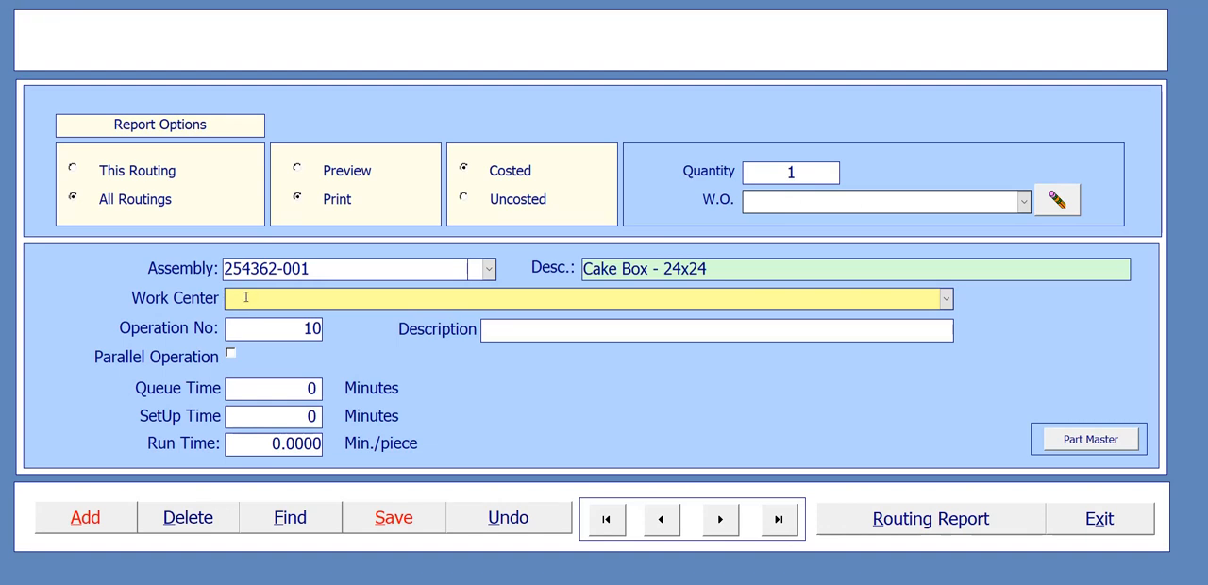
pyautogui.click(948, 299)
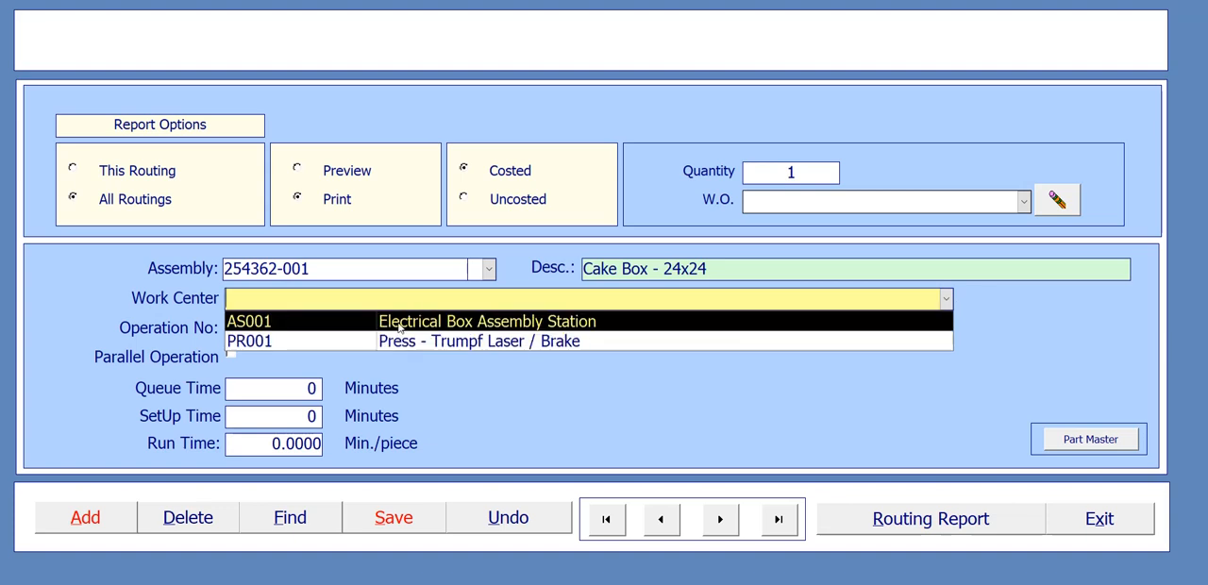
pyautogui.click(240, 344)
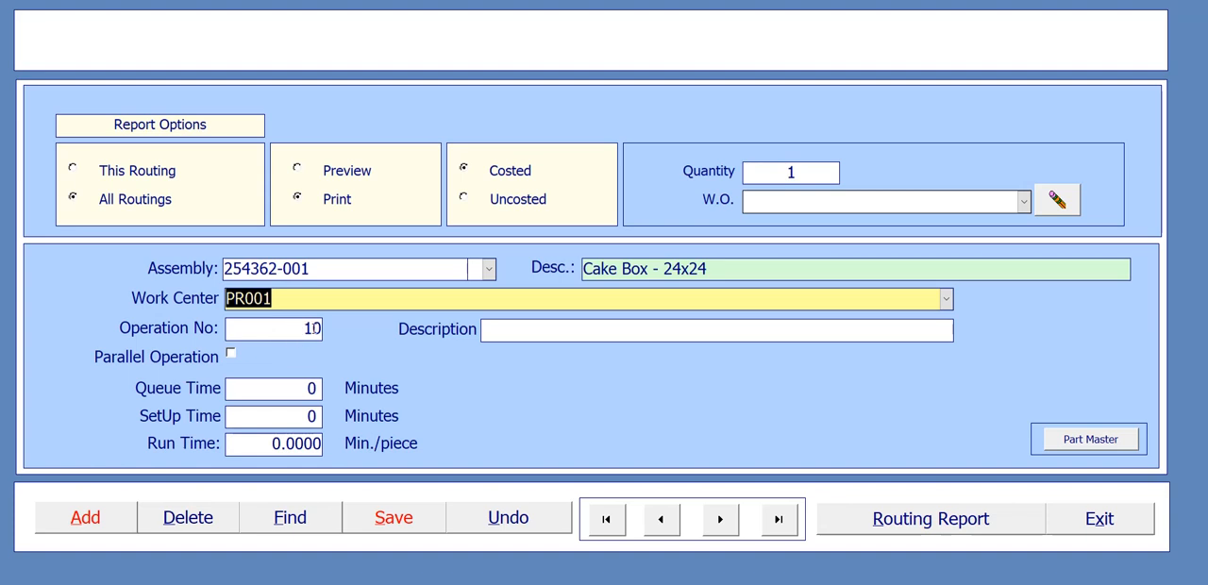
pyautogui.click(543, 330)
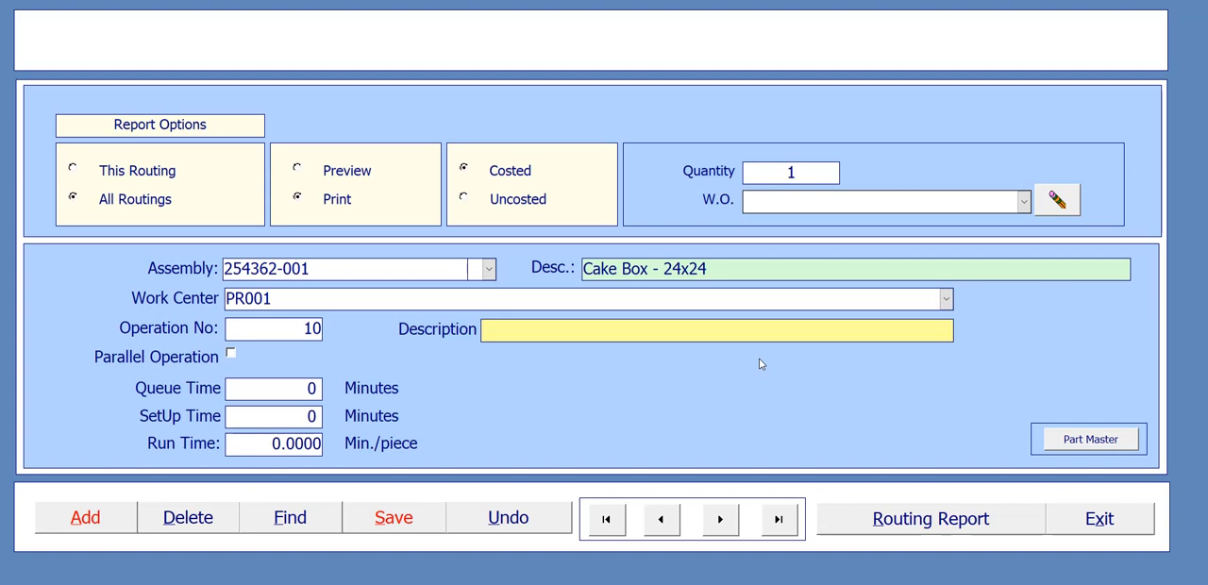
pyautogui.write('Setup Machine')
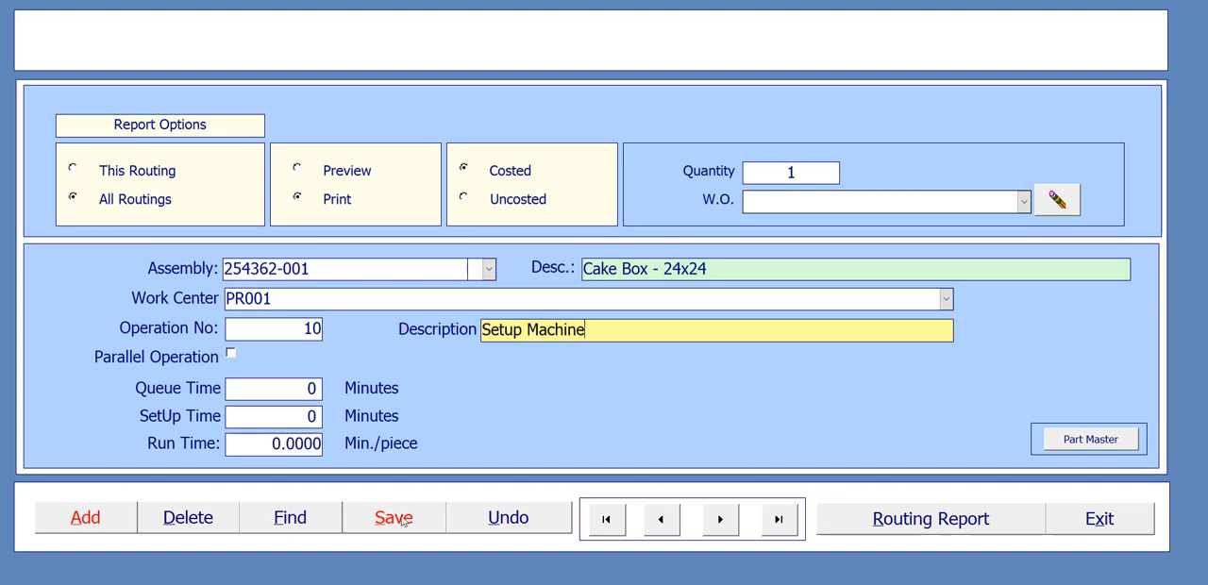
# - Check the machine setup time in the PowerPoint process flow chart, set operation 10's setup time to 5 minutes and save the record
pyautogui.click(312, 417)
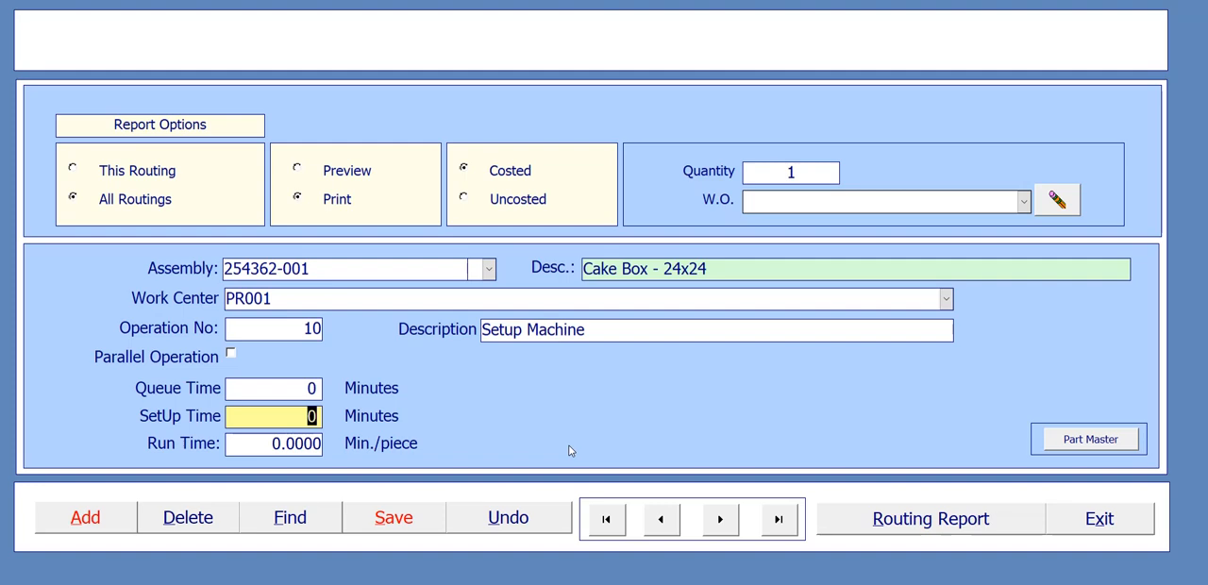
pyautogui.moveTo(723, 583)
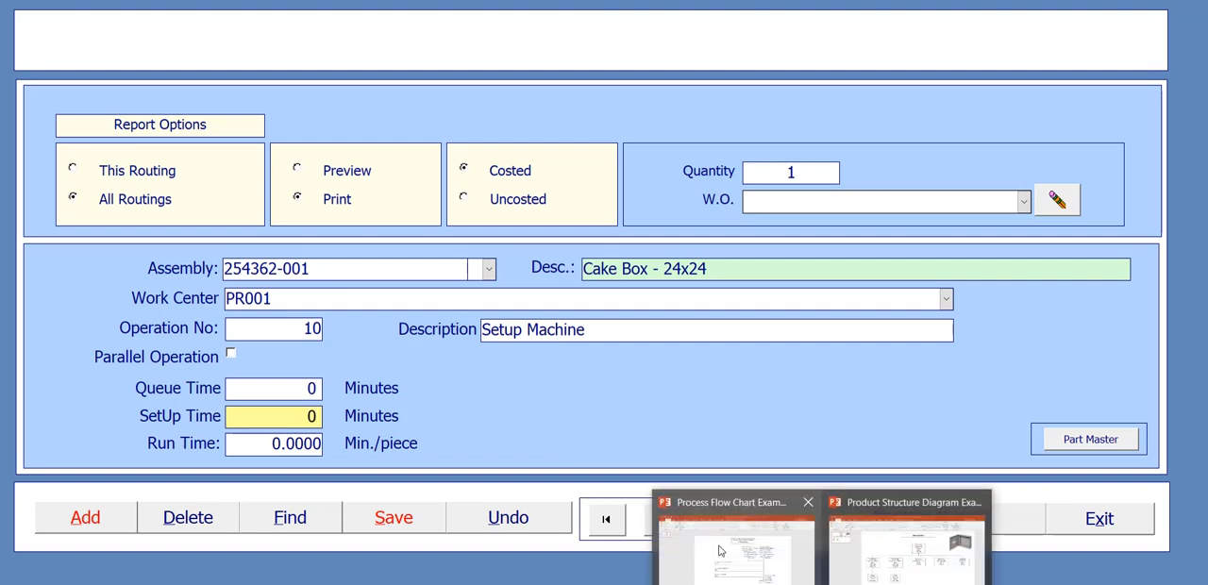
pyautogui.click(731, 550)
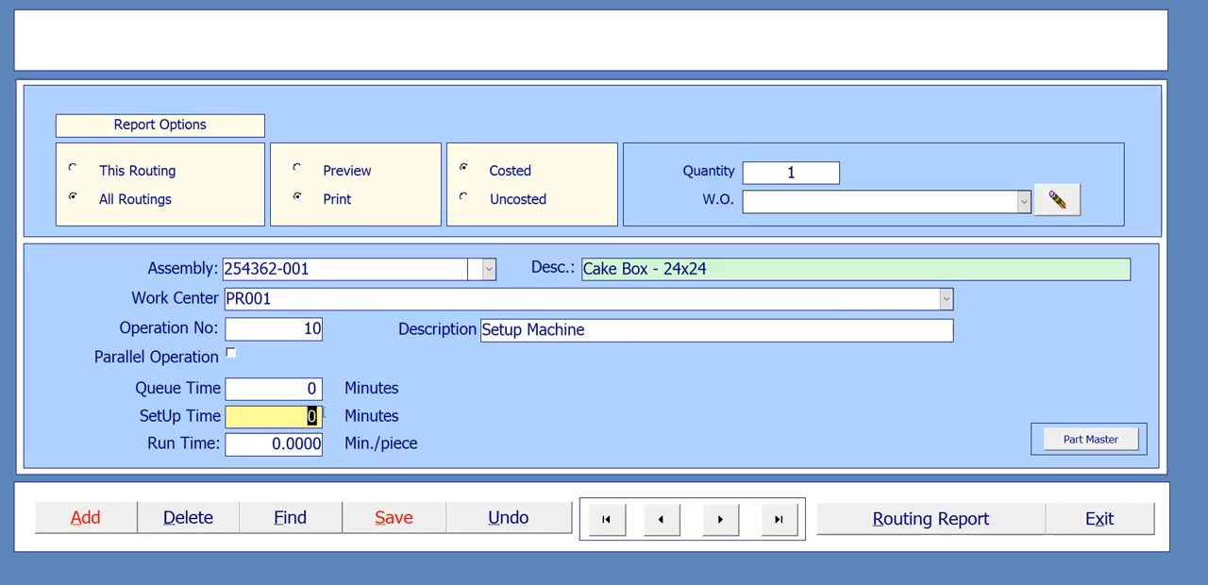
pyautogui.write('5')
pyautogui.click(421, 524)
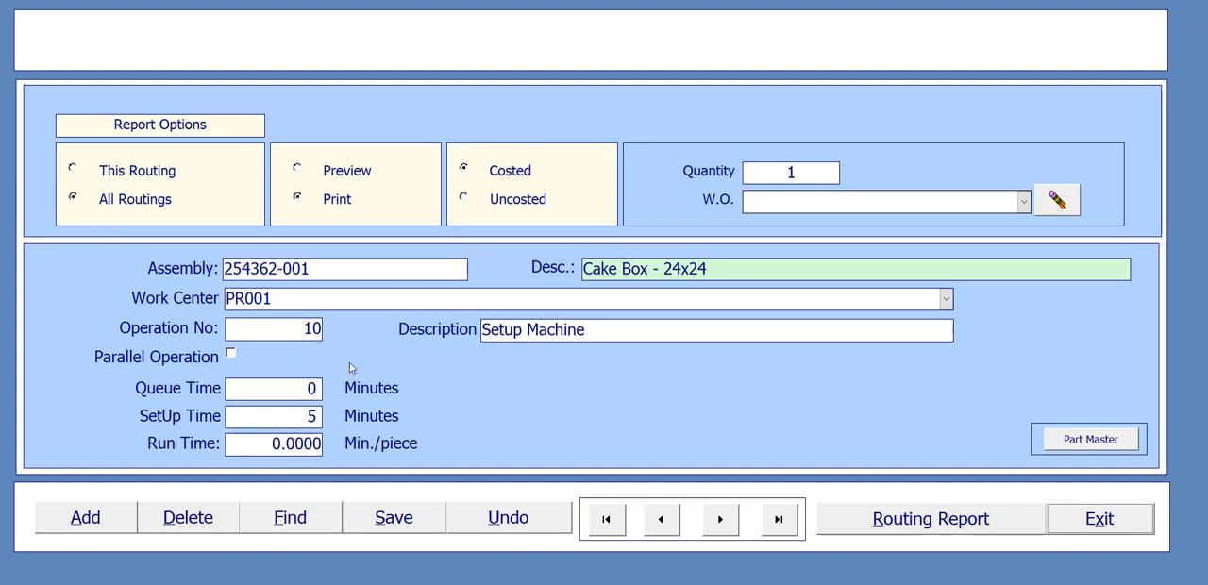
# - Add operation 20 to the Cake Box routing with work center PR001 and the description "Run Program"
pyautogui.click(111, 520)
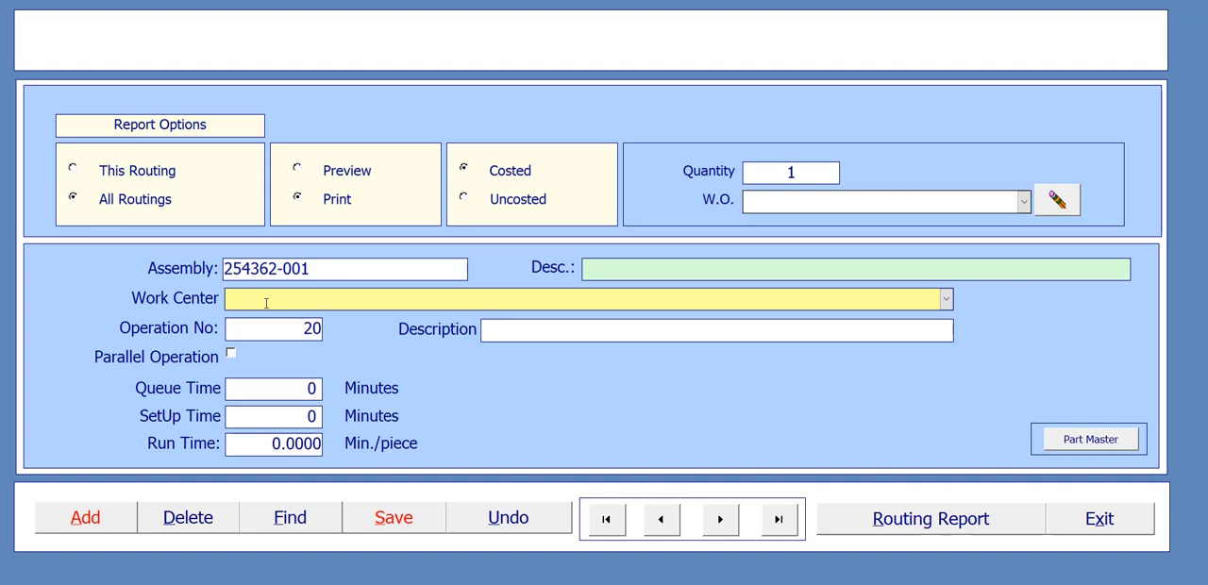
pyautogui.click(947, 299)
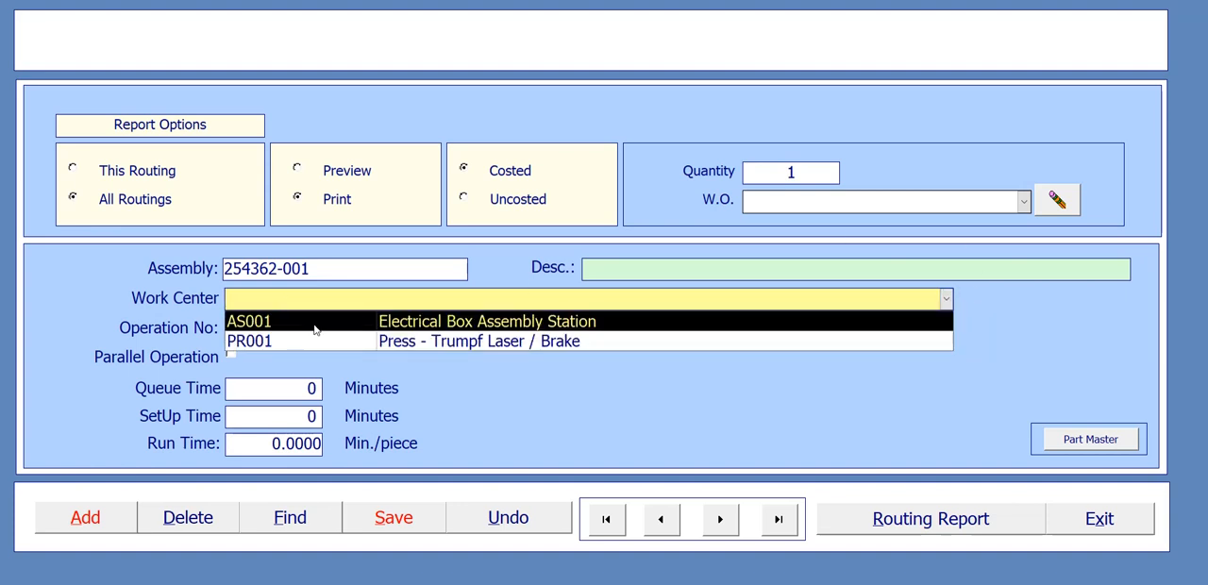
pyautogui.click(369, 340)
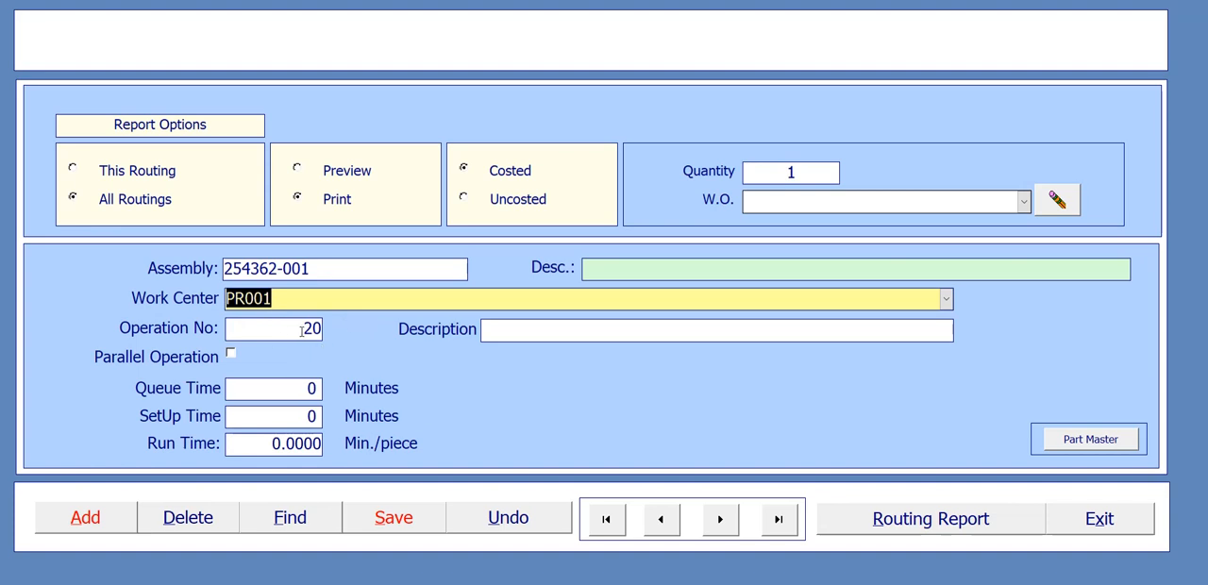
pyautogui.click(534, 330)
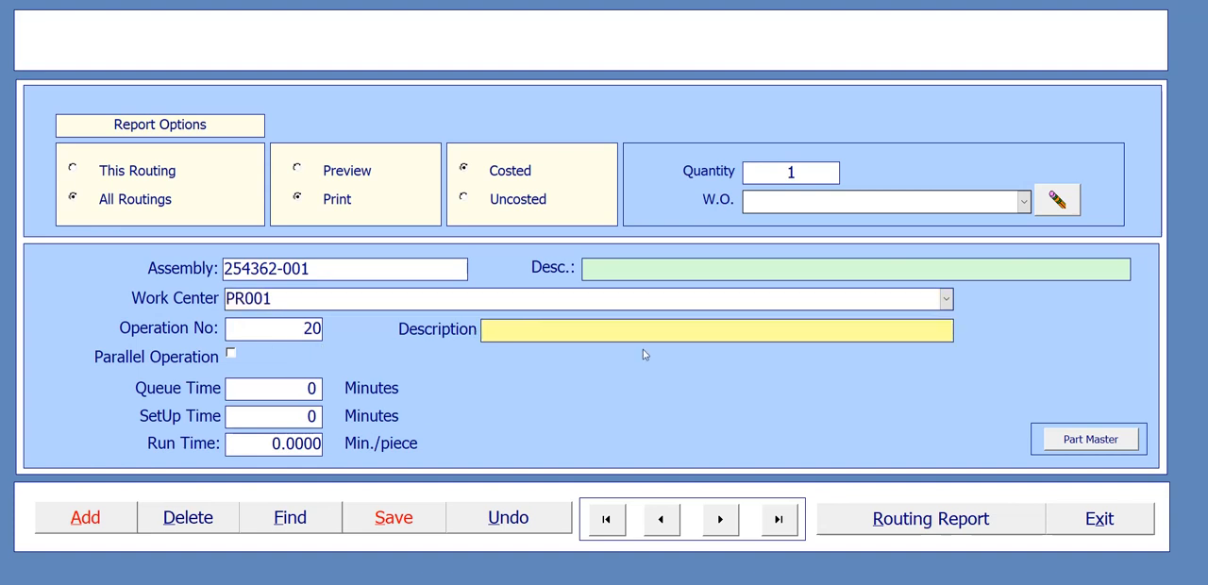
pyautogui.write('Run Progra')
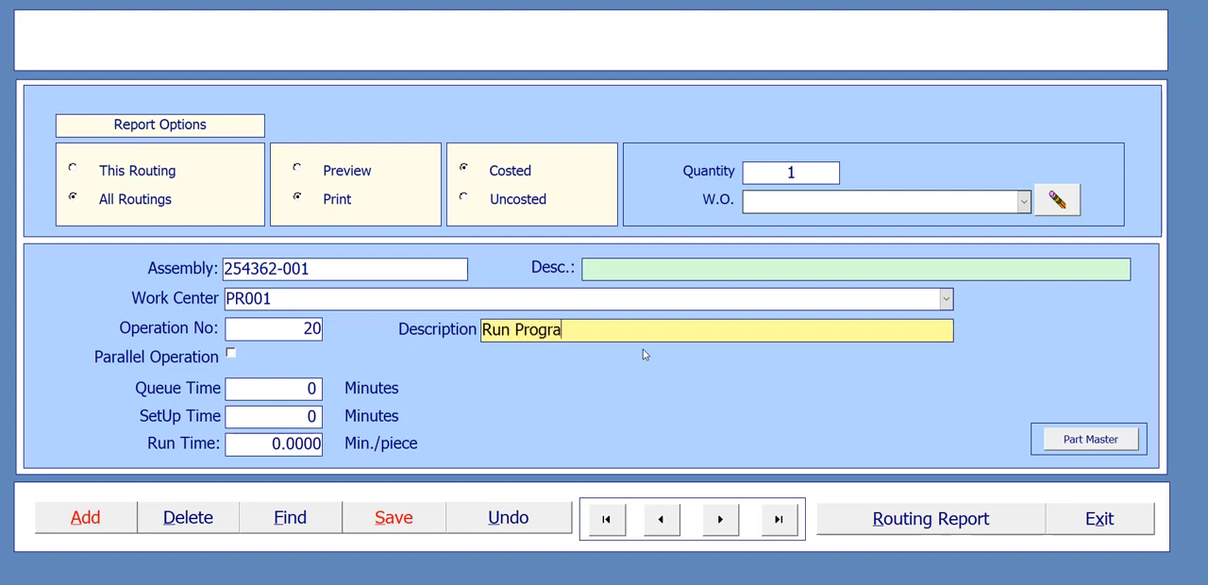
pyautogui.write('m')
# - Check the machine program time in the PowerPoint process flow chart and set operation 20's run time to 2 minutes per piece
pyautogui.moveTo(823, 584)
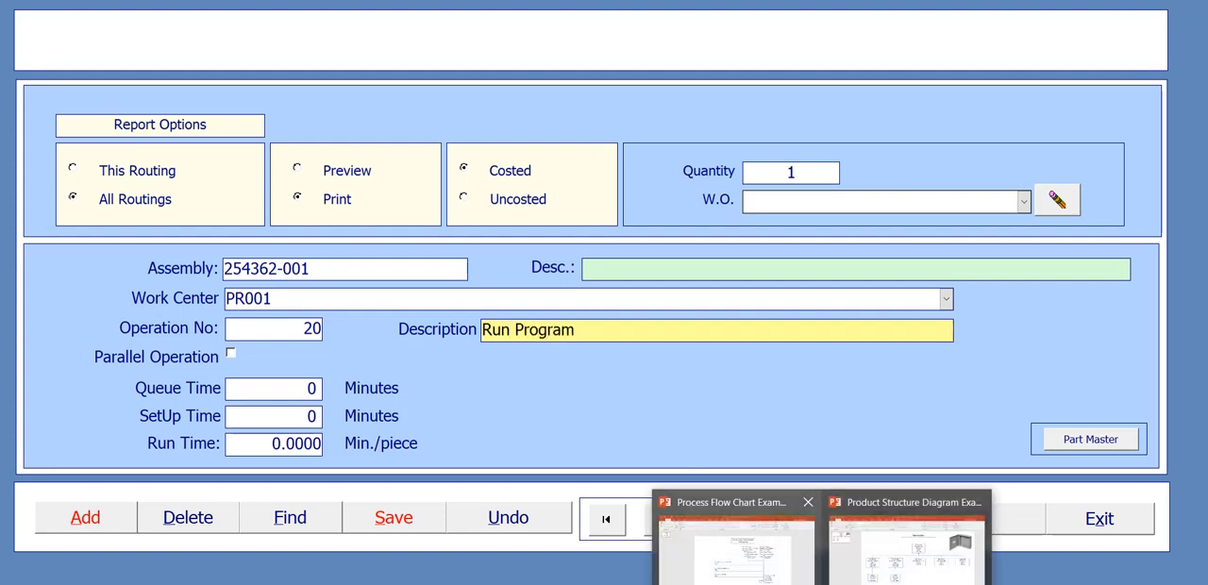
pyautogui.click(780, 561)
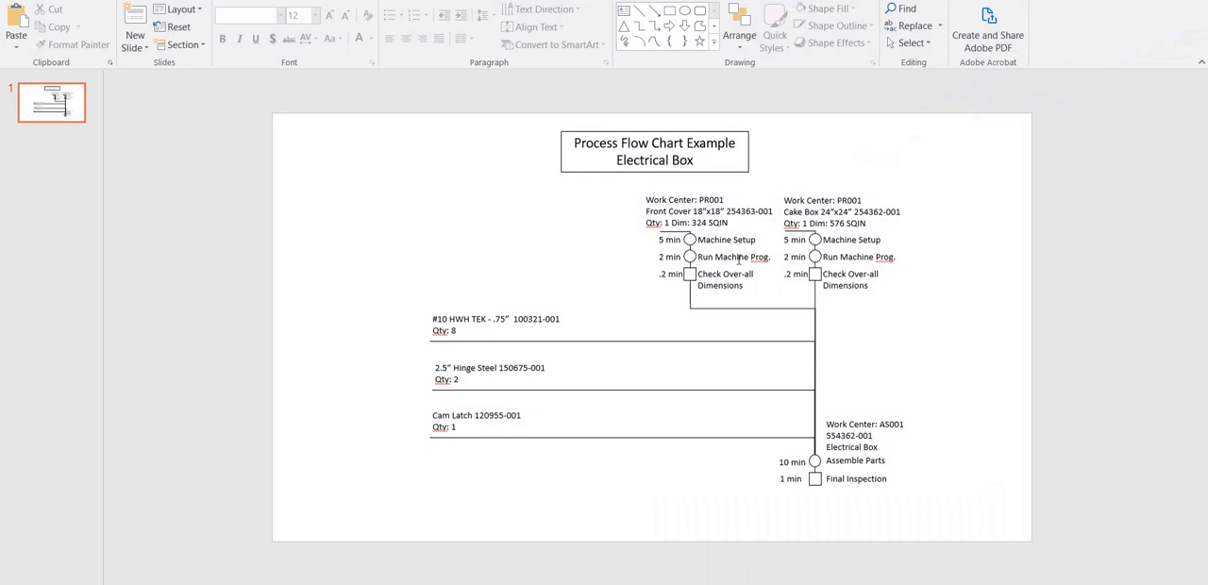
pyautogui.click(1114, 2)
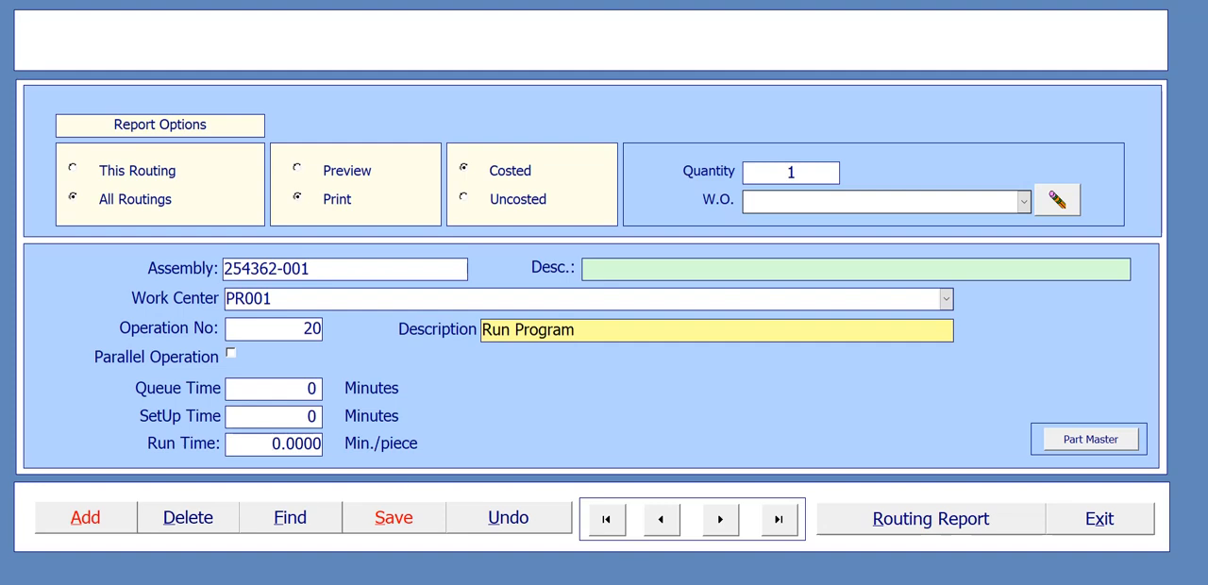
pyautogui.click(751, 565)
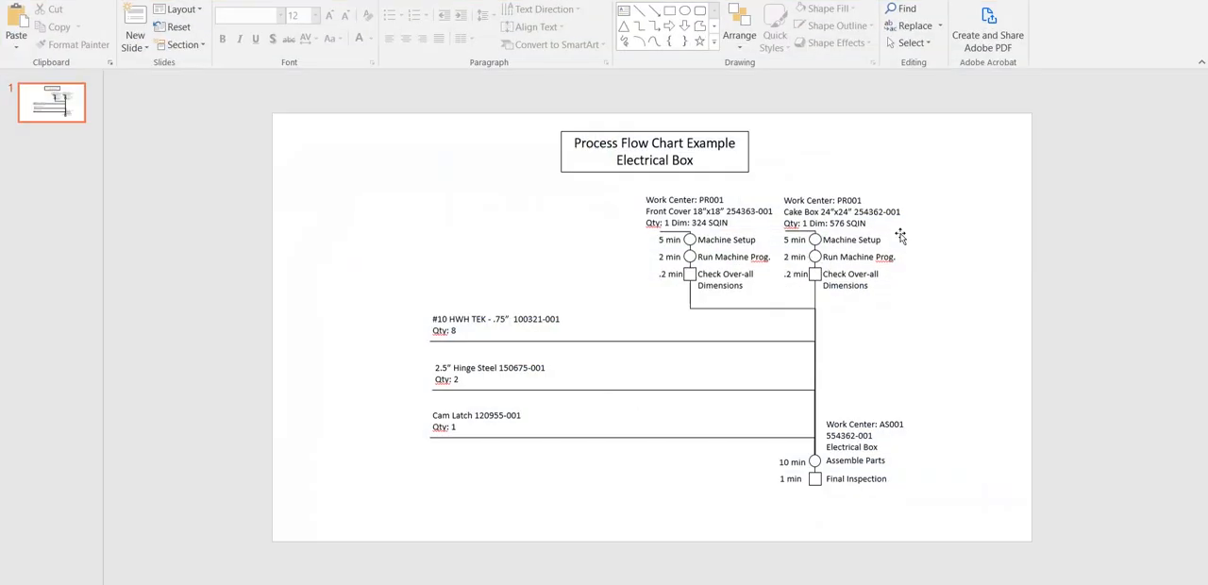
pyautogui.click(1114, 2)
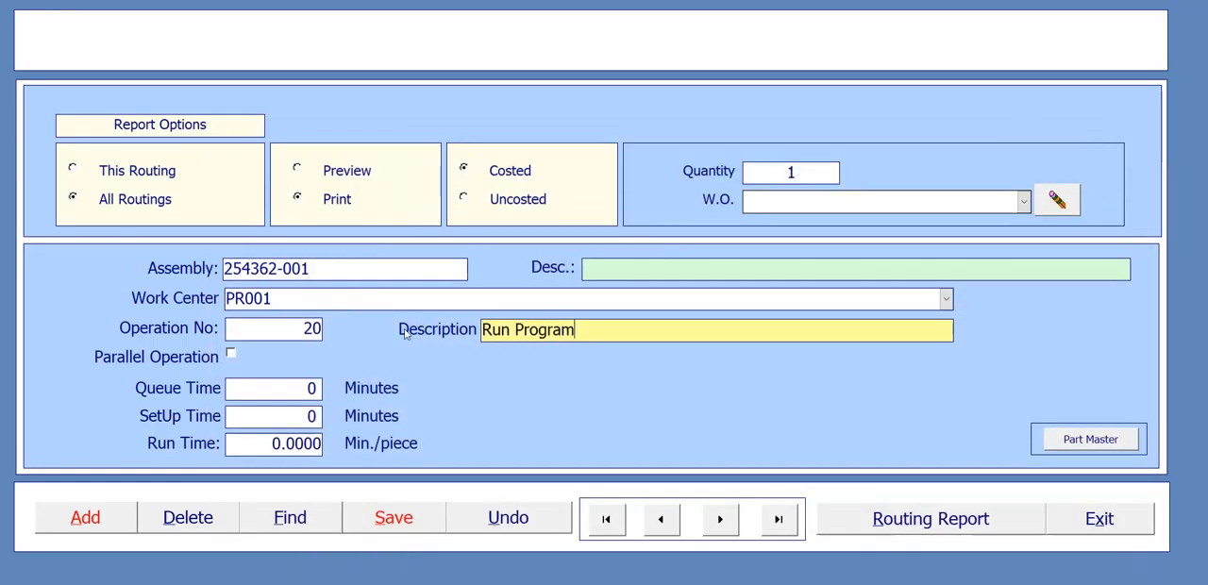
pyautogui.click(304, 417)
pyautogui.doubleClick(304, 416)
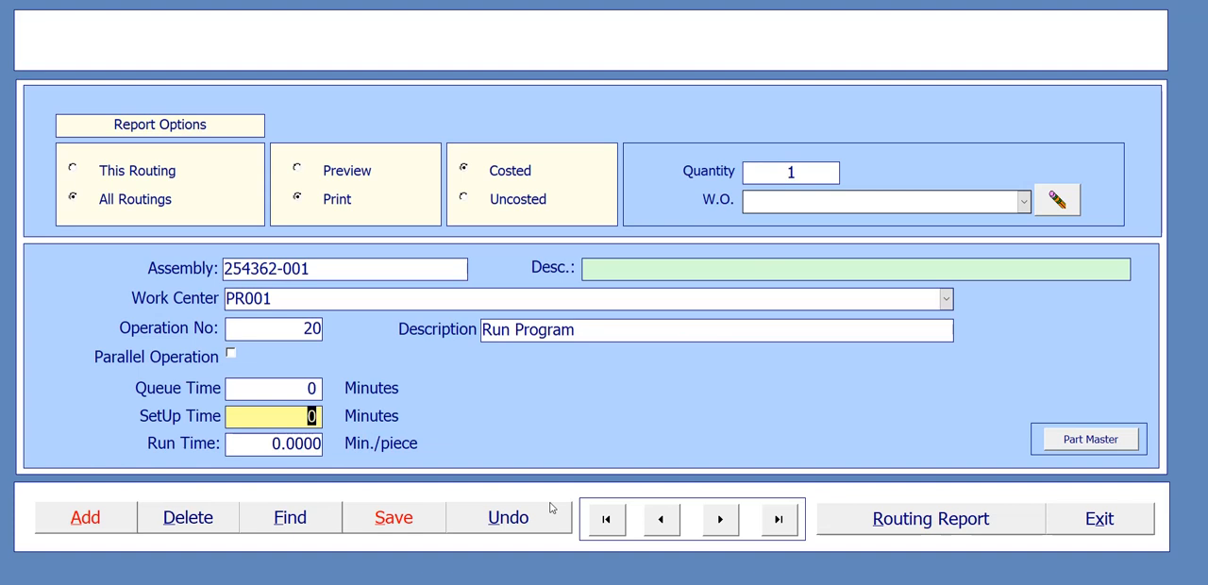
pyautogui.click(276, 446)
pyautogui.write('2')
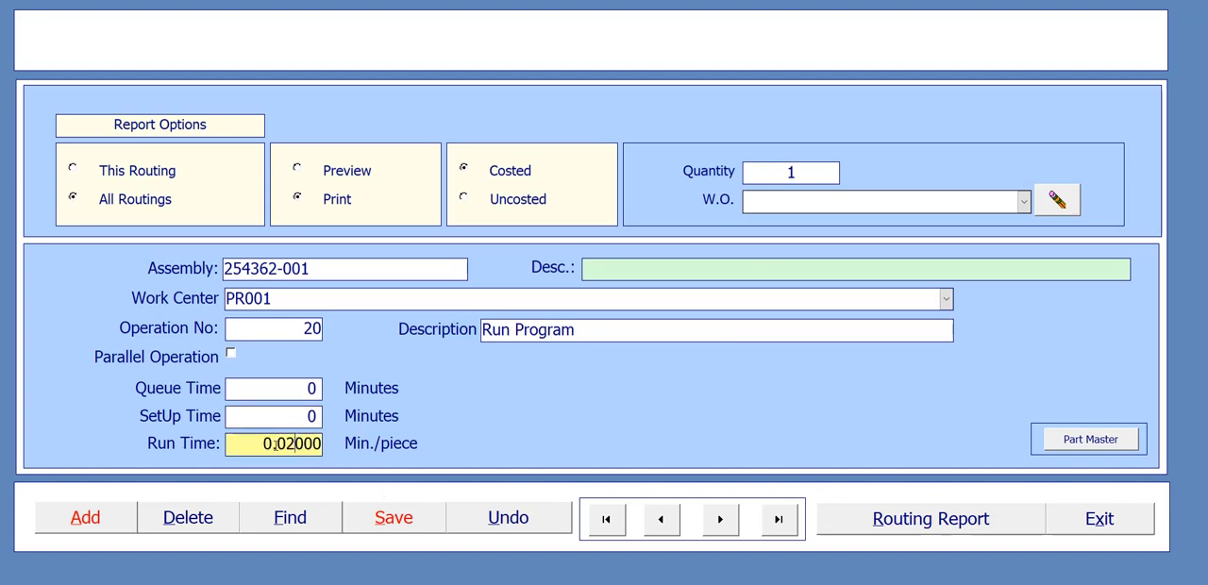
pyautogui.moveTo(264, 444); pyautogui.dragTo(323, 444)
pyautogui.write('2')
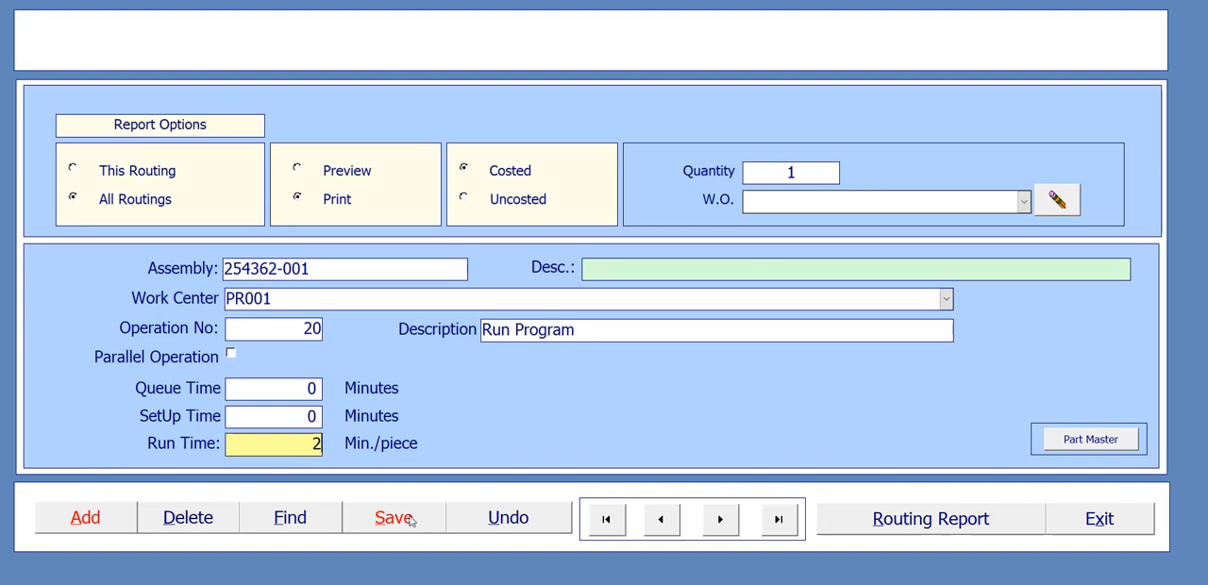
pyautogui.press('Tab')
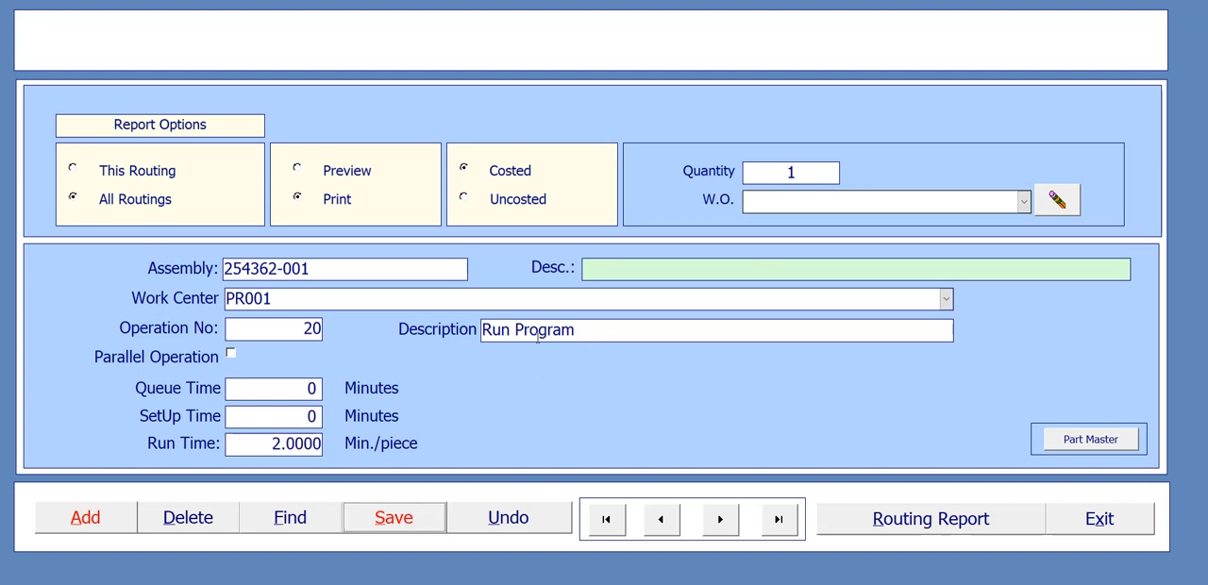
# - Change operation 20's description to "Run Machine Program" and save the record
pyautogui.click(516, 330)
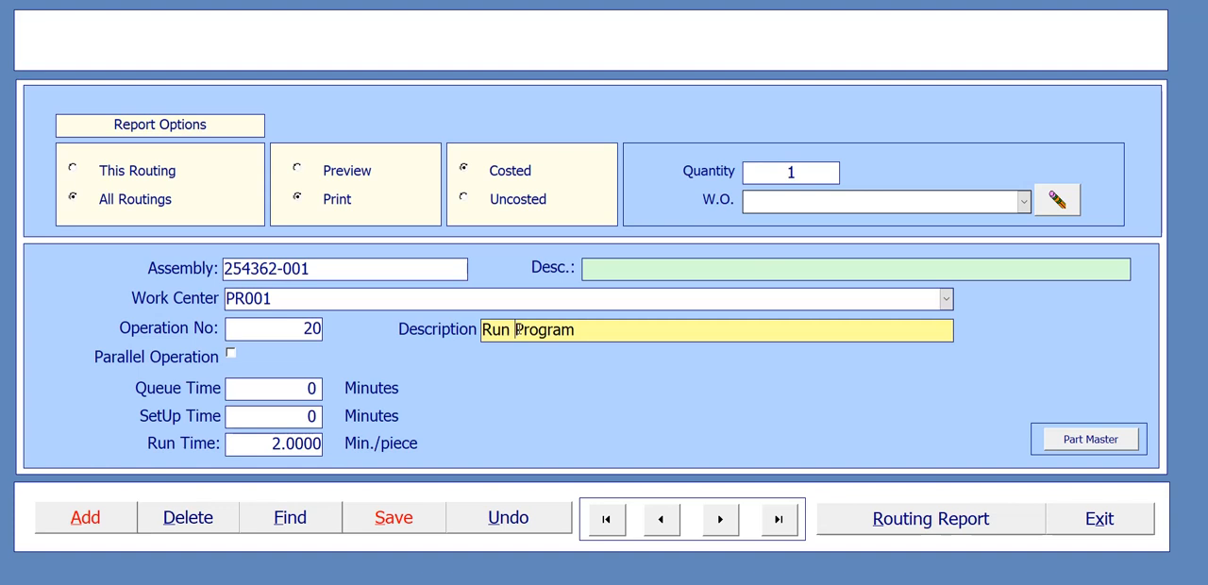
pyautogui.write('Machine')
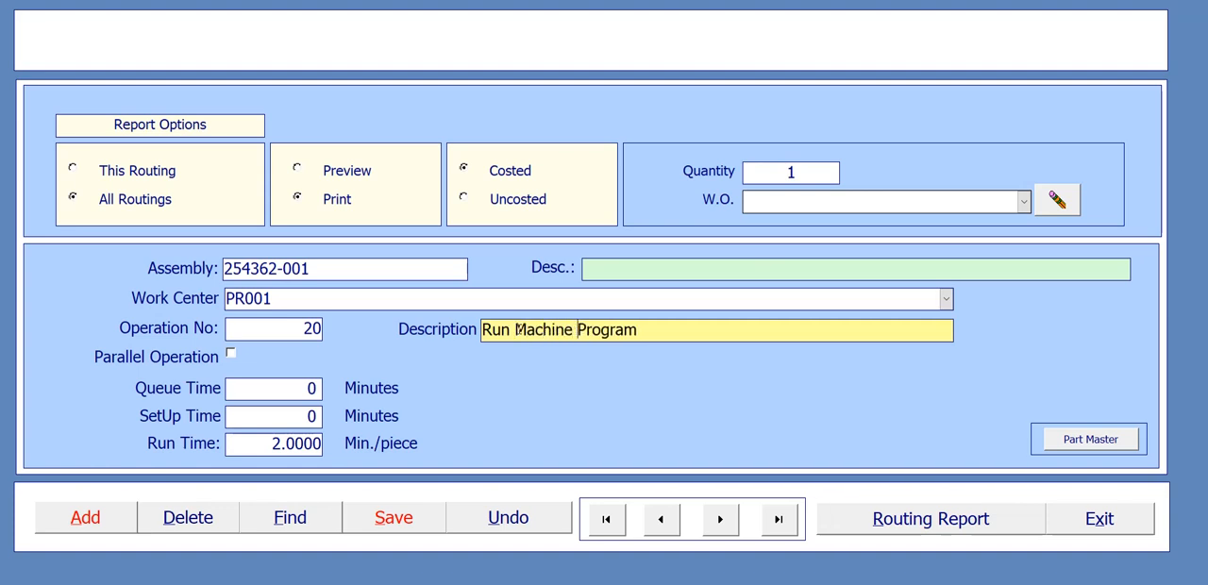
pyautogui.click(404, 518)
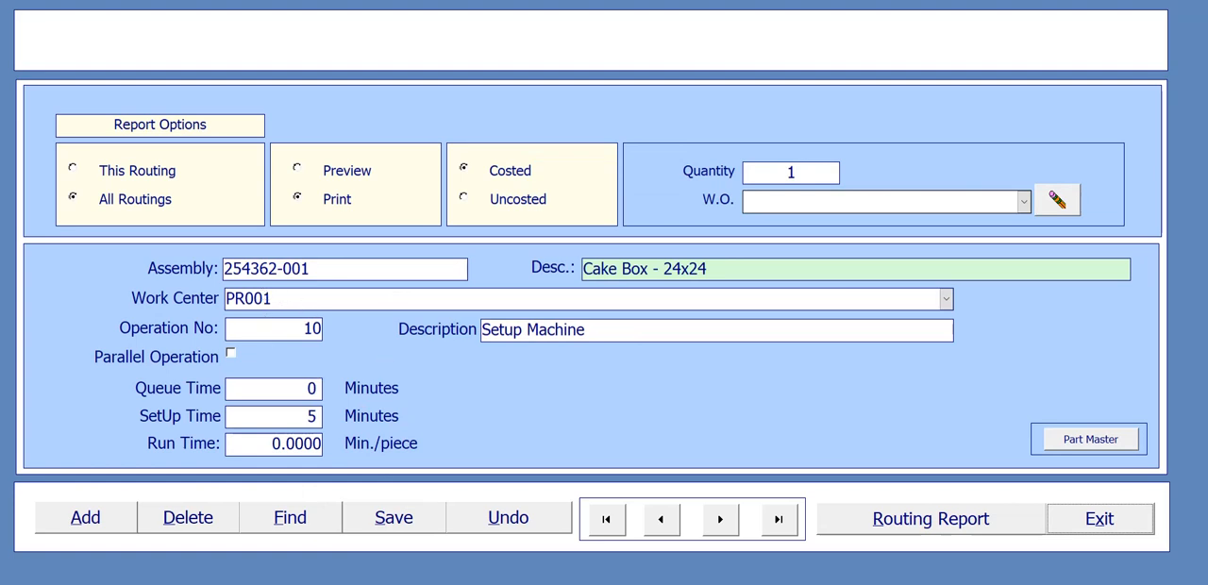
# - Consult the PowerPoint process flow chart and add operation 30 to the Cake Box routing with work center PR001
pyautogui.click(779, 565)
pyautogui.click(99, 523)
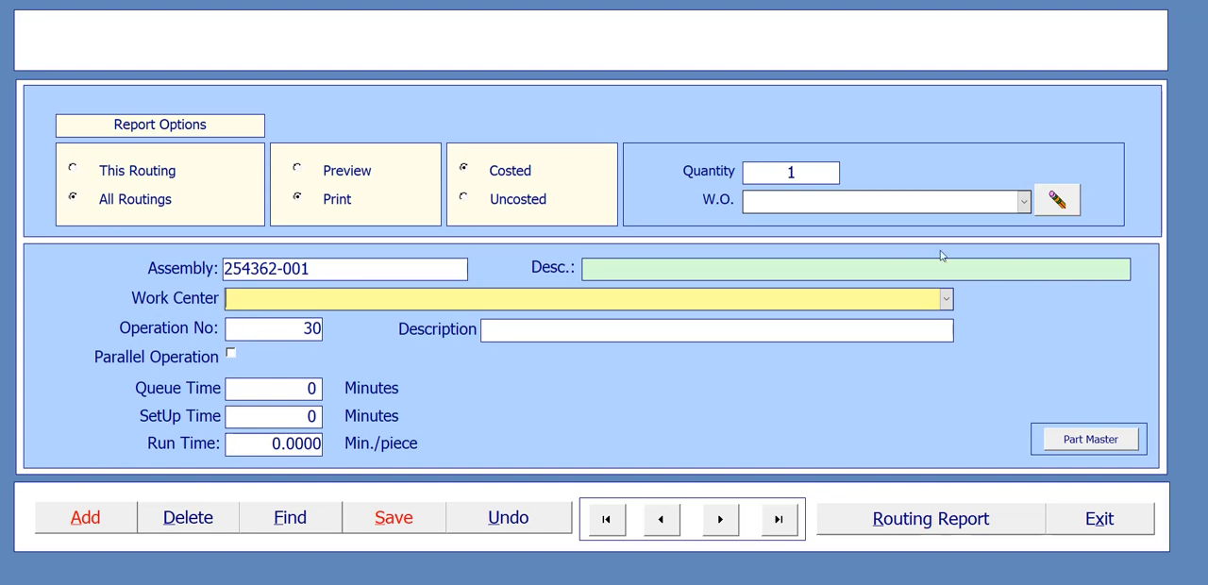
pyautogui.click(948, 300)
pyautogui.click(817, 338)
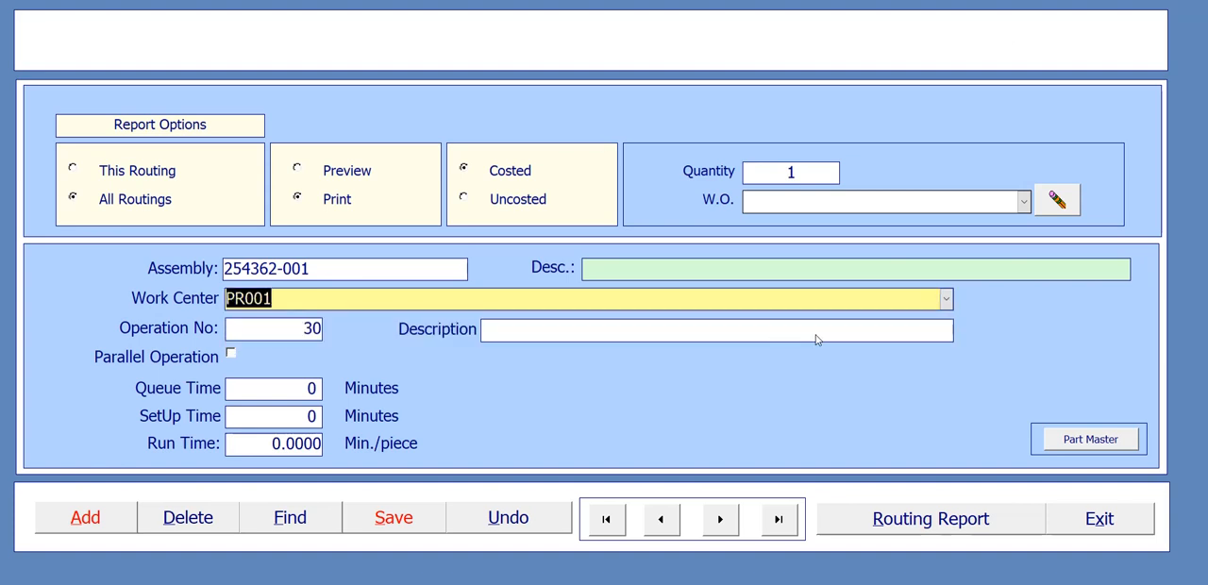
pyautogui.click(296, 329)
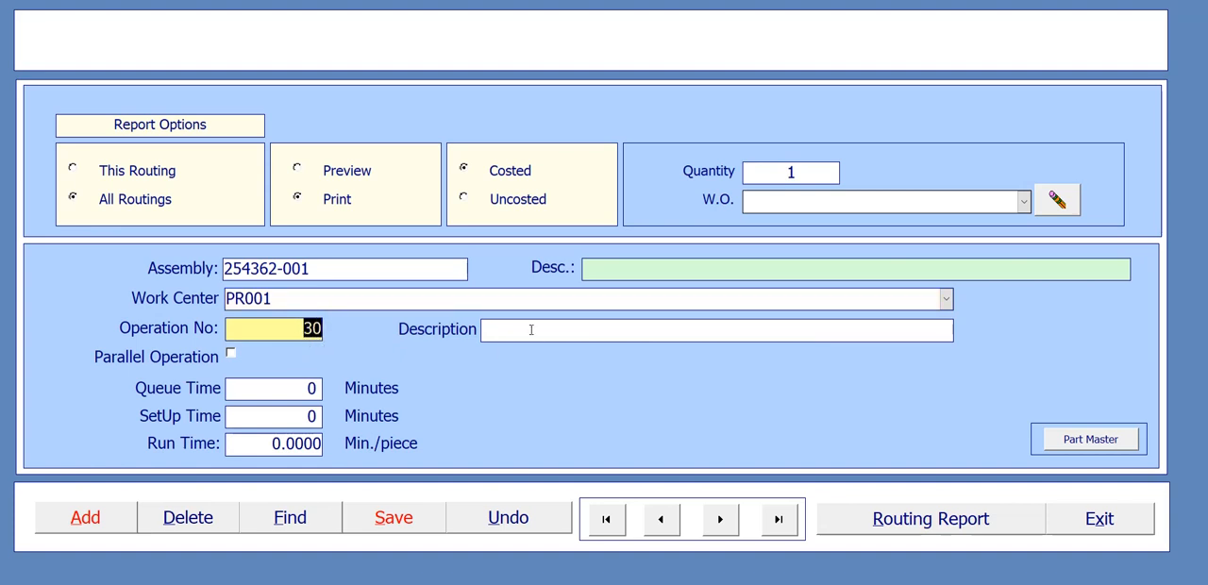
pyautogui.click(489, 331)
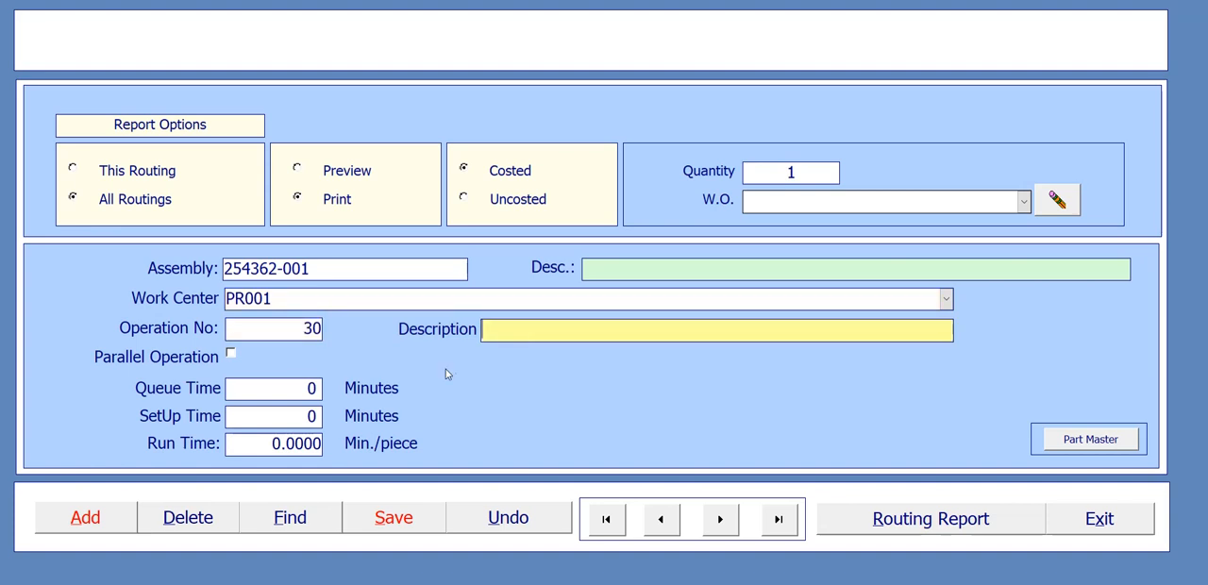
pyautogui.doubleClick(317, 328)
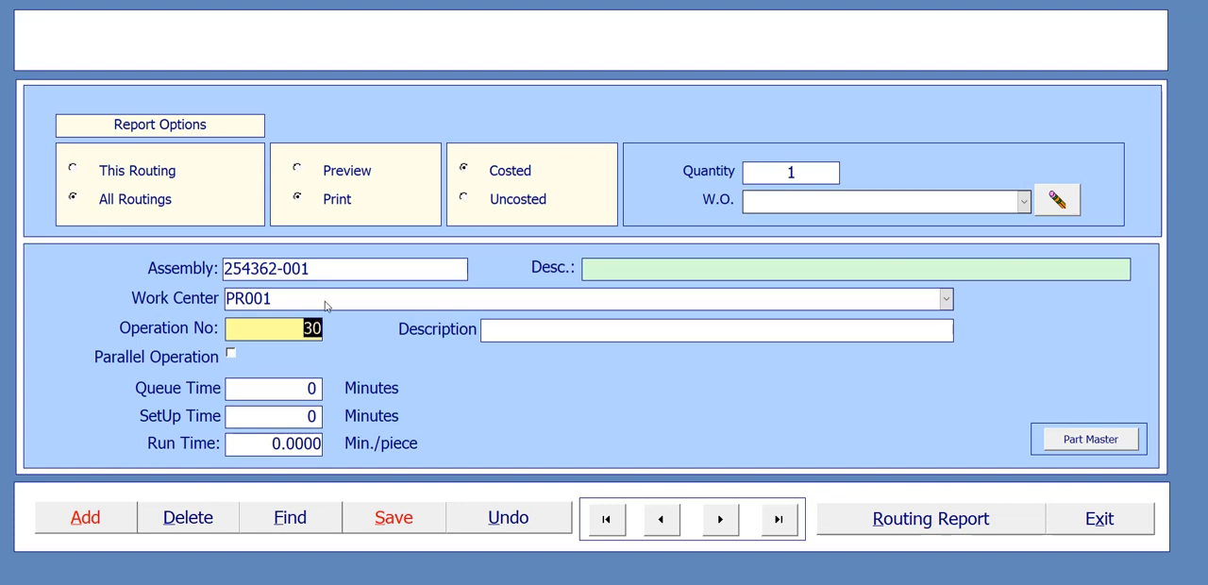
# - Enter "Check Overall Dimensions" as the description of operation 30
pyautogui.click(540, 339)
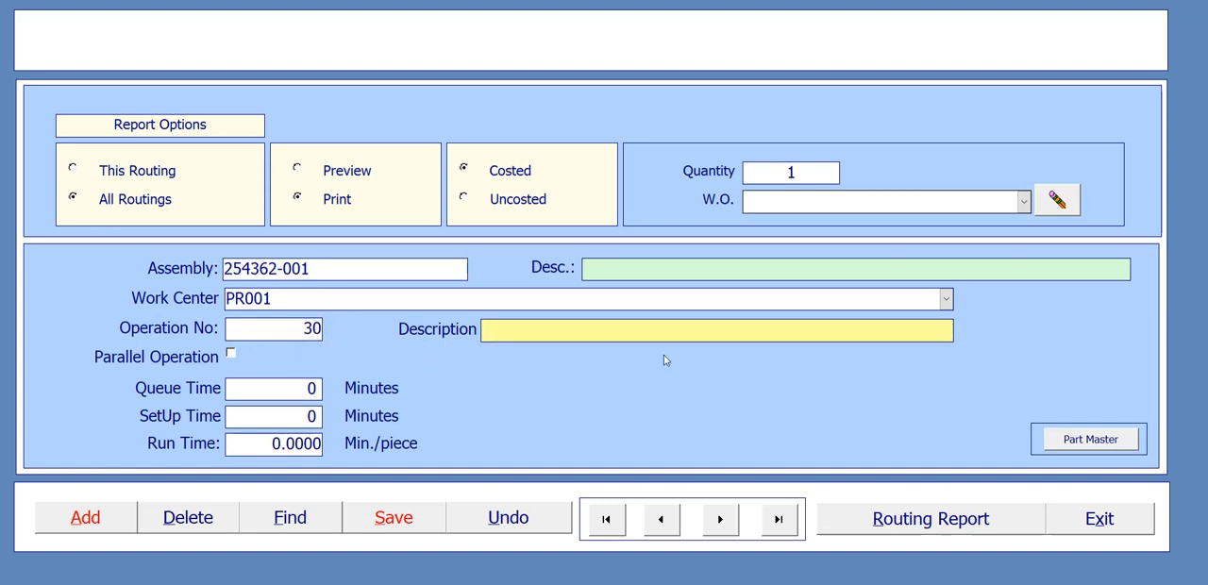
pyautogui.write('Check Overall Dime')
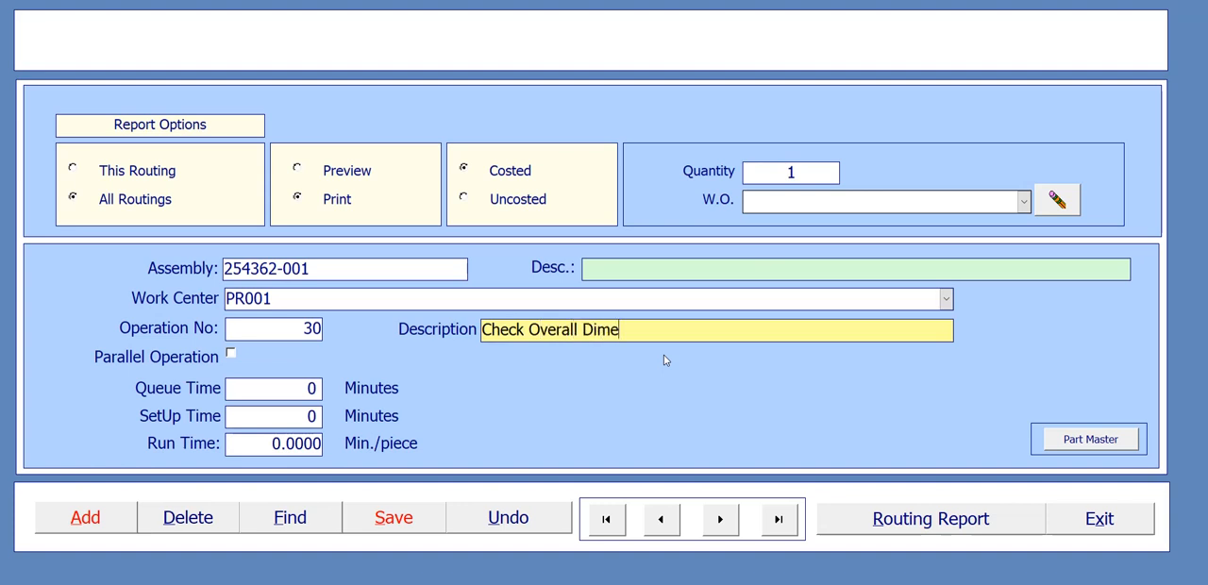
pyautogui.press('BackSpace')
pyautogui.write('ensions')
# - Set operation 30's run time to 0.2 minutes per piece and save the record
pyautogui.click(269, 443)
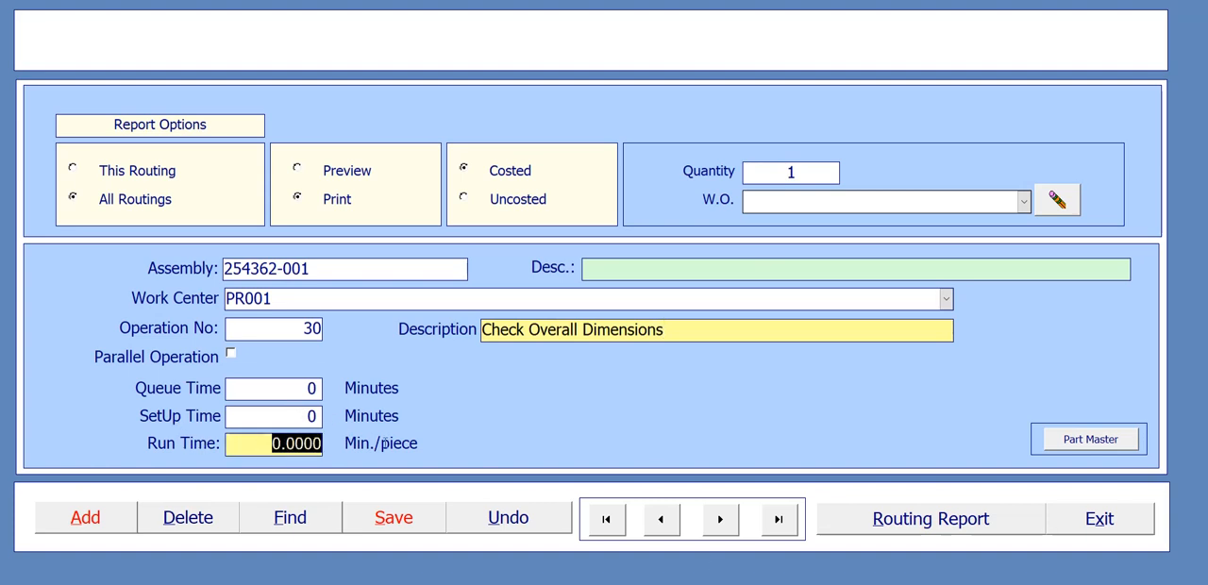
pyautogui.write('.2')
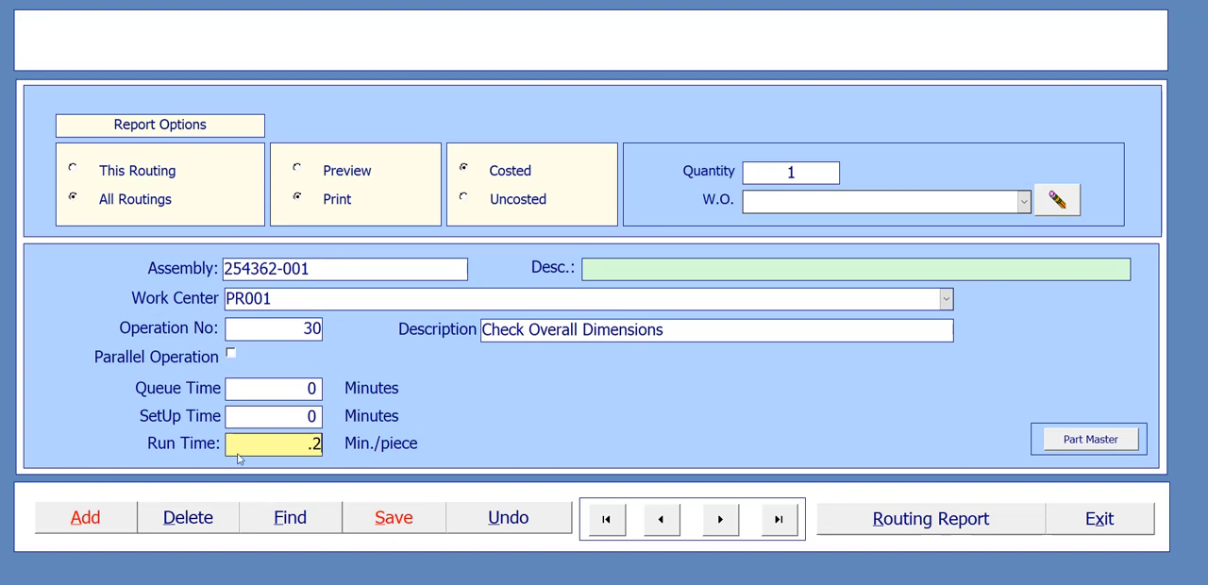
pyautogui.click(414, 522)
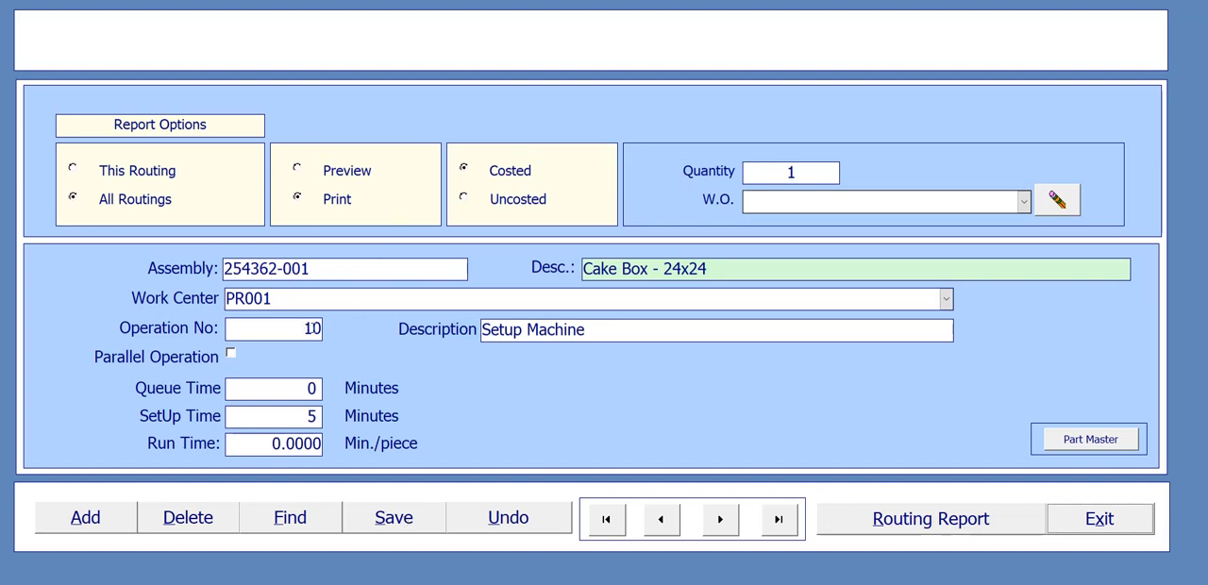
# - Review operations 10, 20 and 30 of the Cake Box routing by browsing back and forth through the records
pyautogui.click(723, 525)
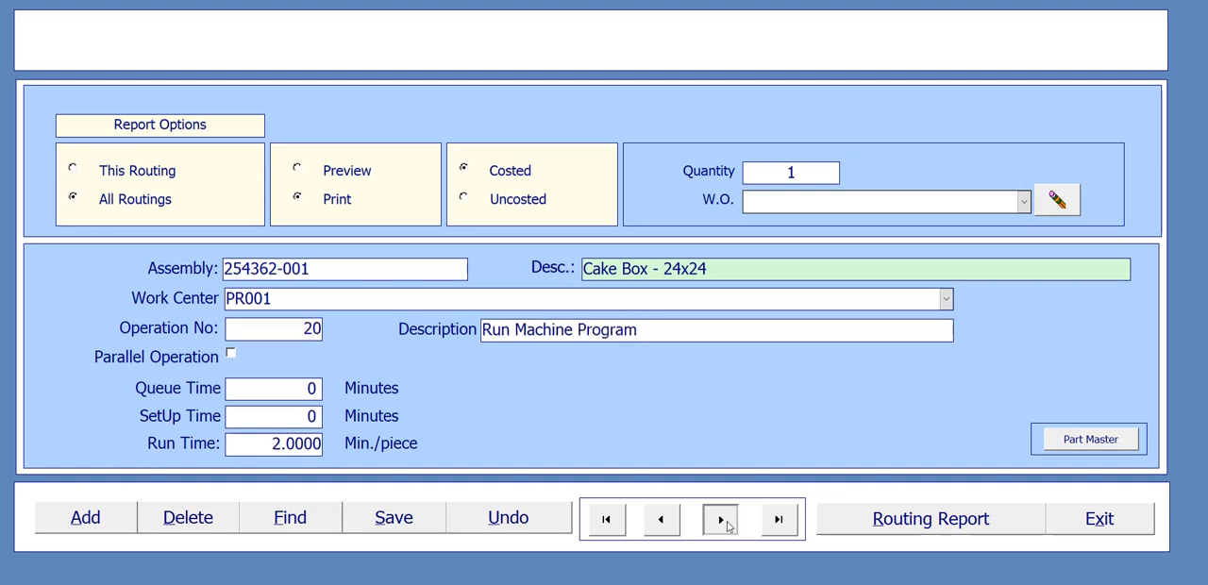
pyautogui.click(727, 526)
pyautogui.click(670, 529)
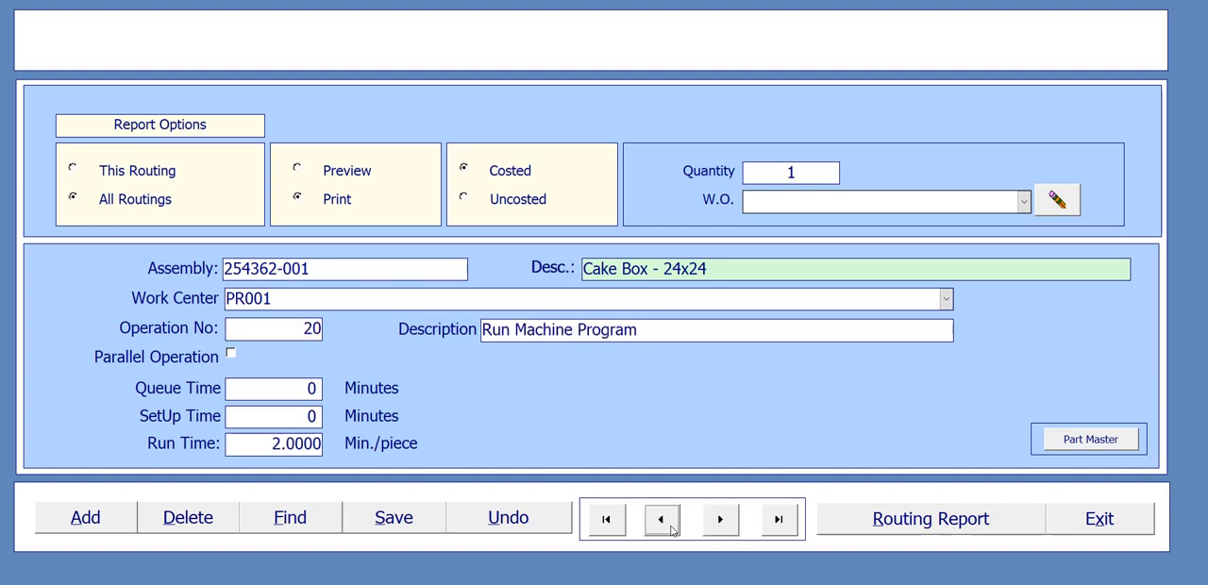
pyautogui.click(671, 528)
pyautogui.click(721, 527)
pyautogui.click(723, 528)
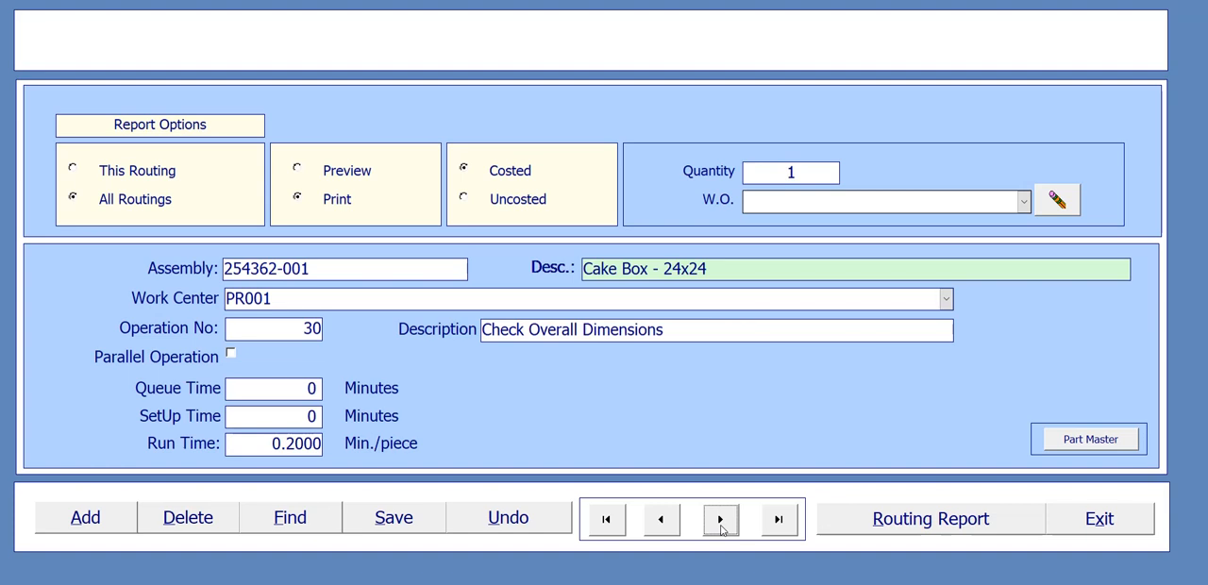
pyautogui.click(672, 528)
pyautogui.click(671, 528)
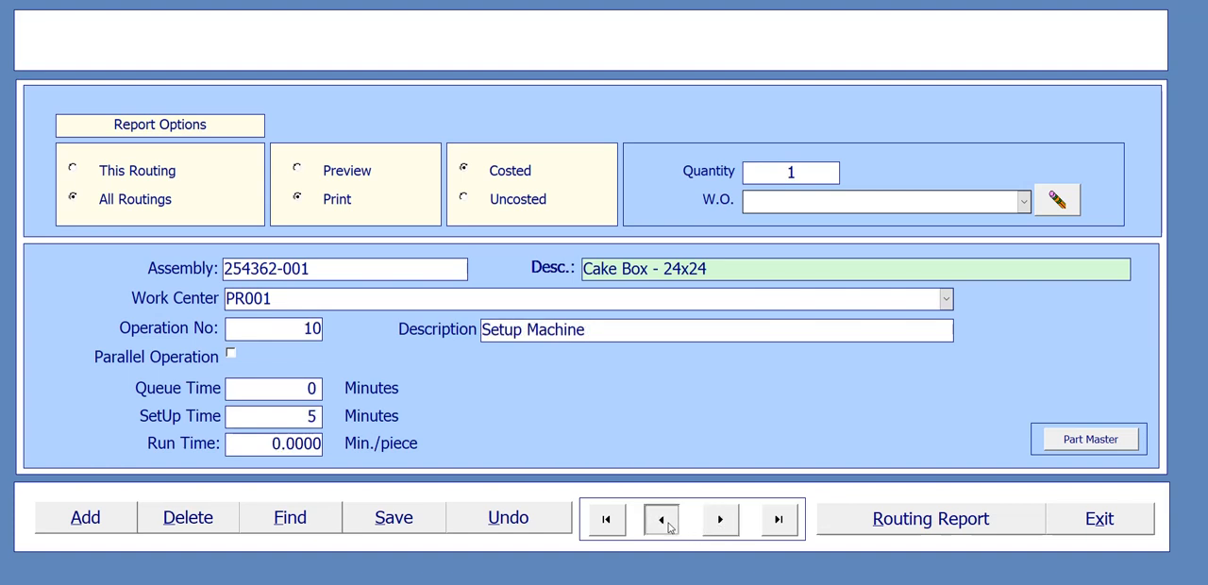
pyautogui.click(724, 526)
pyautogui.click(723, 526)
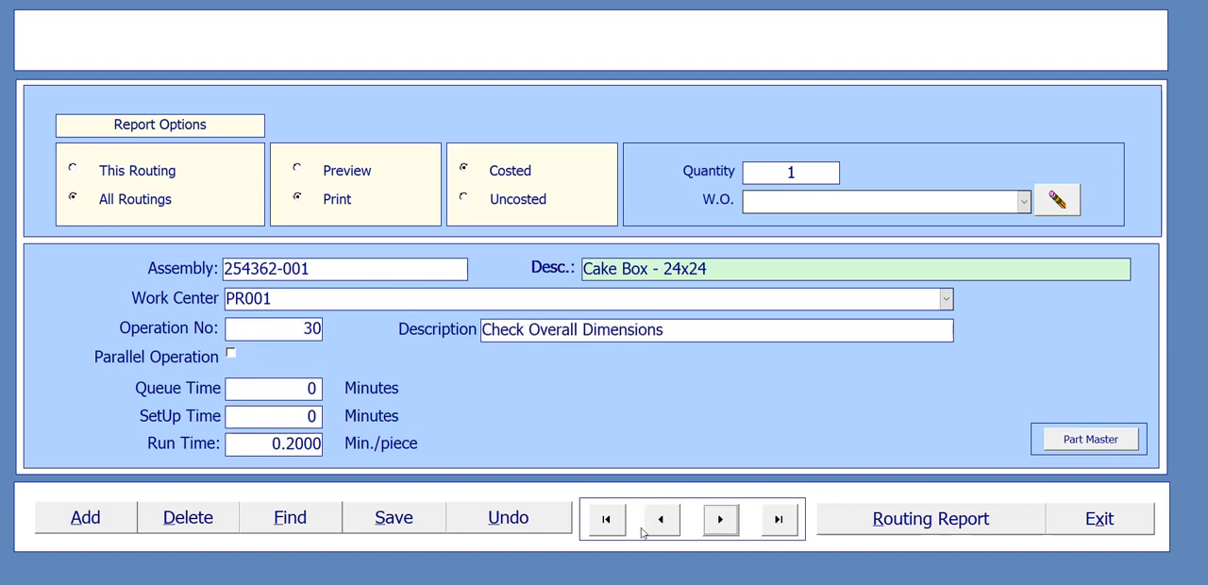
pyautogui.click(607, 525)
pyautogui.click(789, 527)
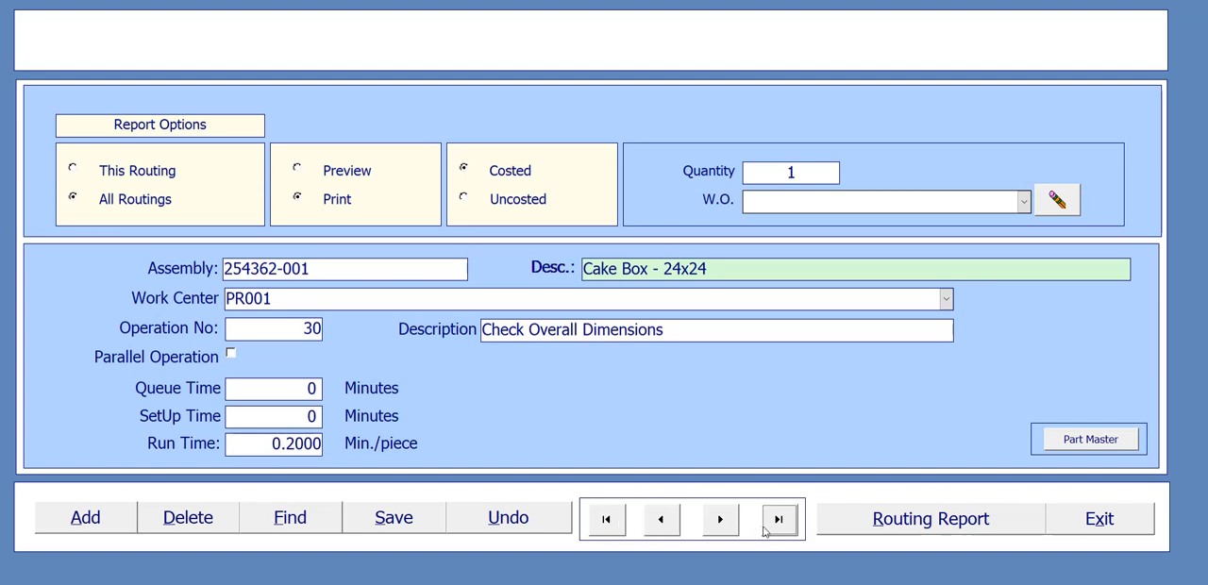
pyautogui.click(607, 519)
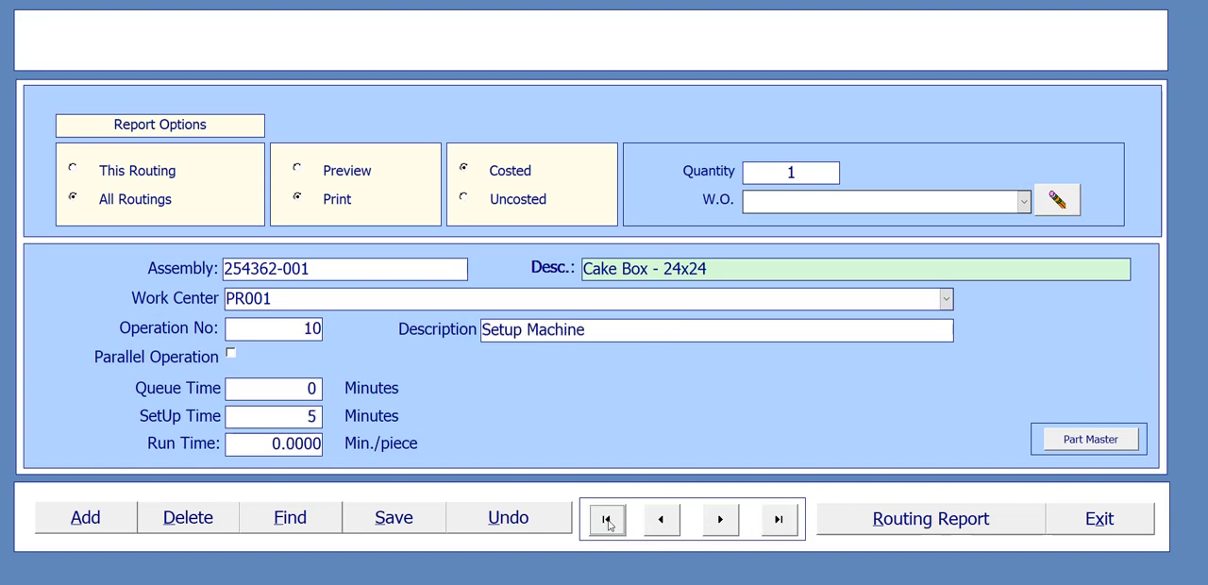
pyautogui.click(795, 528)
pyautogui.click(608, 527)
pyautogui.click(425, 524)
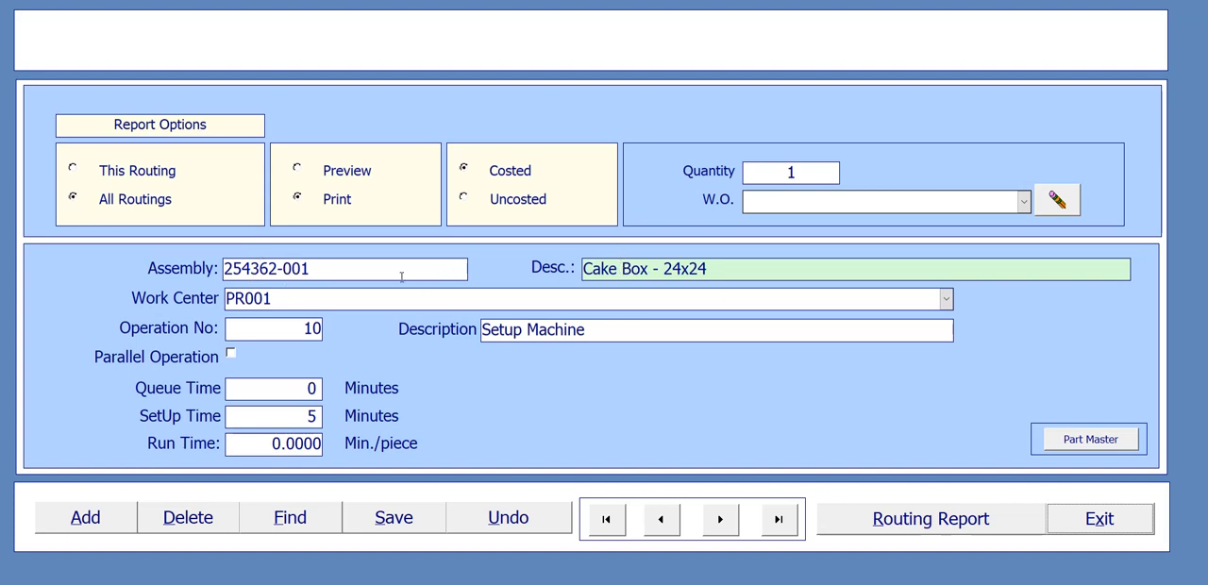
# - Start a routing for assembly 254363-001, Front Cover - 18x18, with work center PR001 for operation 10
pyautogui.click(348, 271)
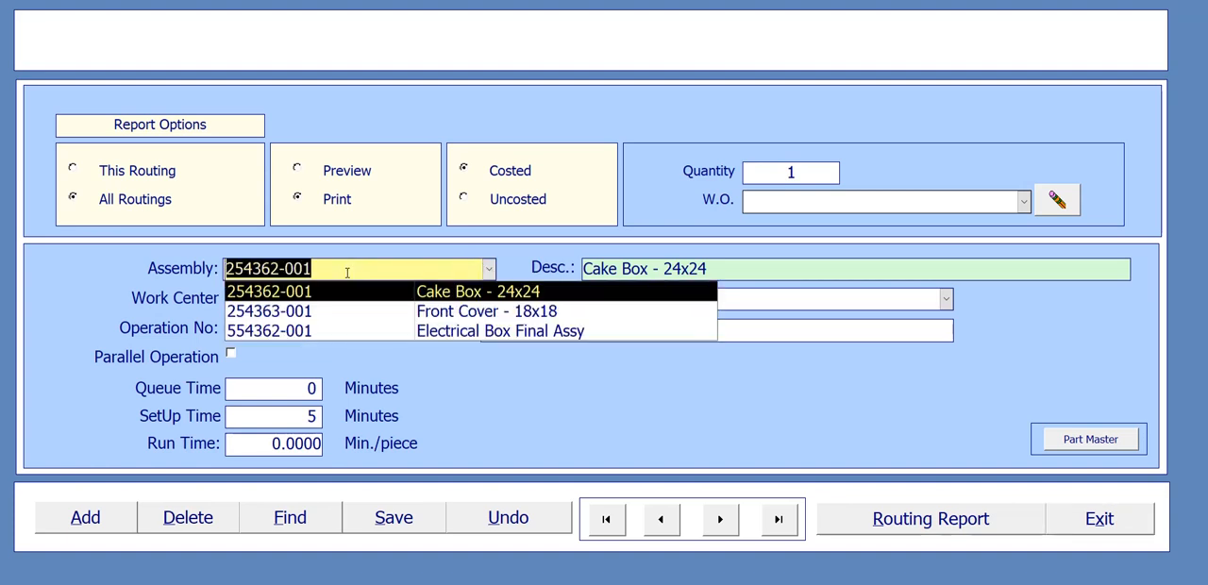
pyautogui.click(336, 319)
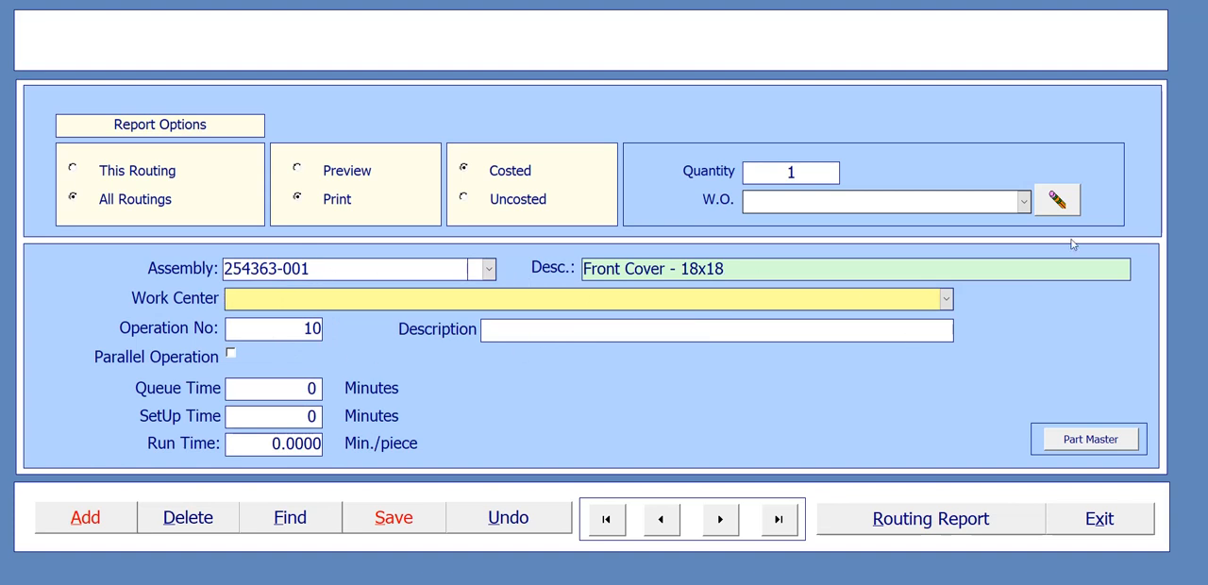
pyautogui.click(947, 299)
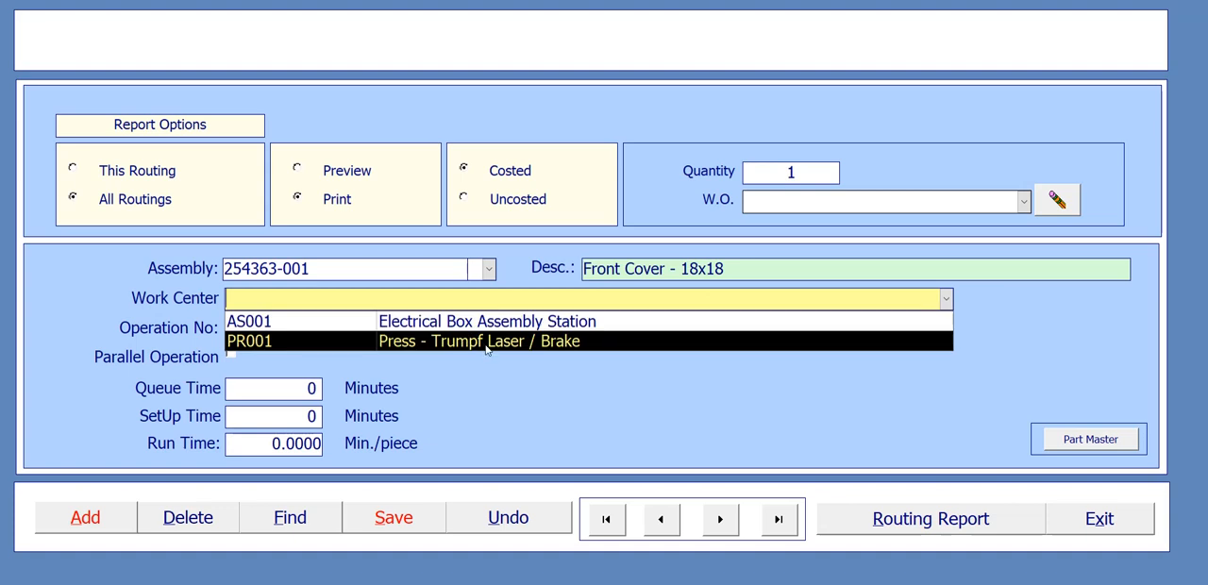
pyautogui.click(566, 347)
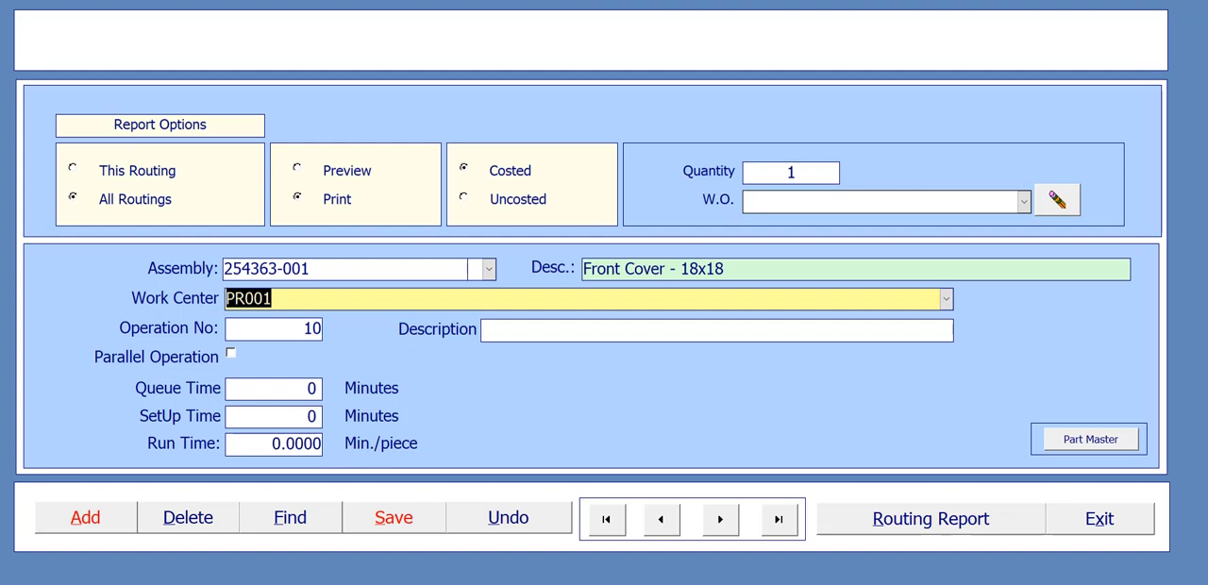
# - Check the Process Flow Chart Example 2 presentation in PowerPoint and describe the Front Cover's operation 10 as "Run Machine and check overall dimensions"
pyautogui.click(825, 584)
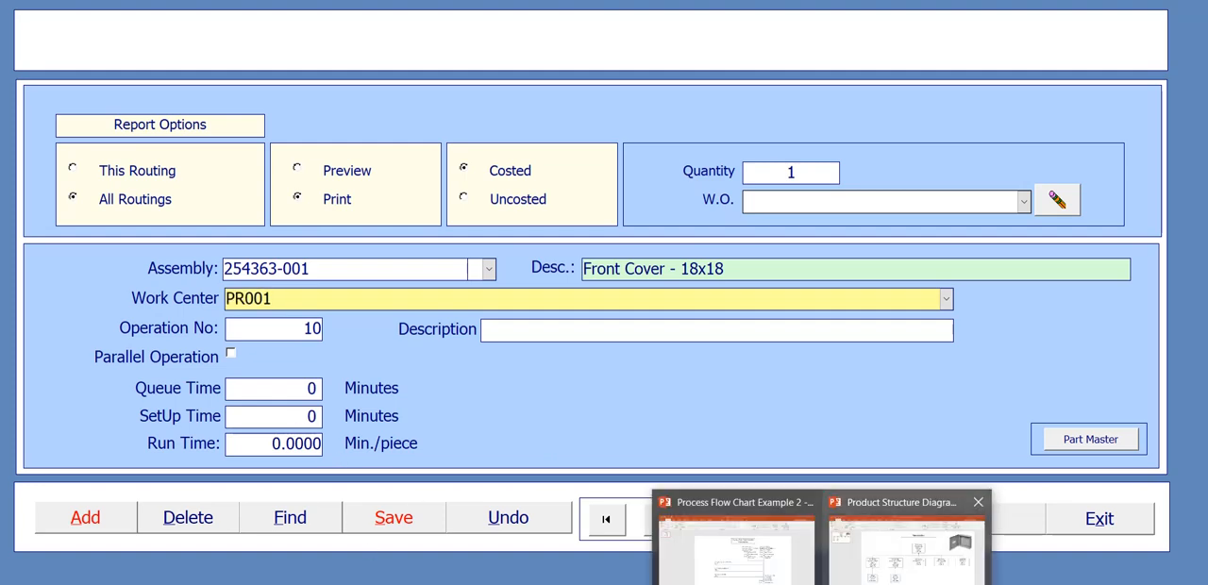
pyautogui.click(767, 566)
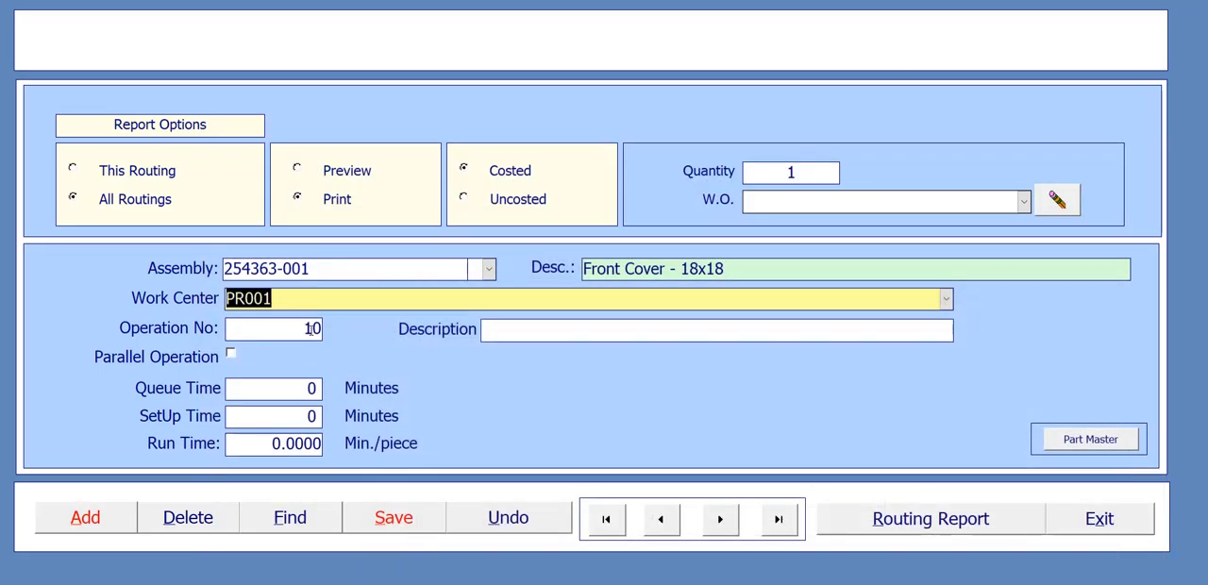
pyautogui.click(505, 333)
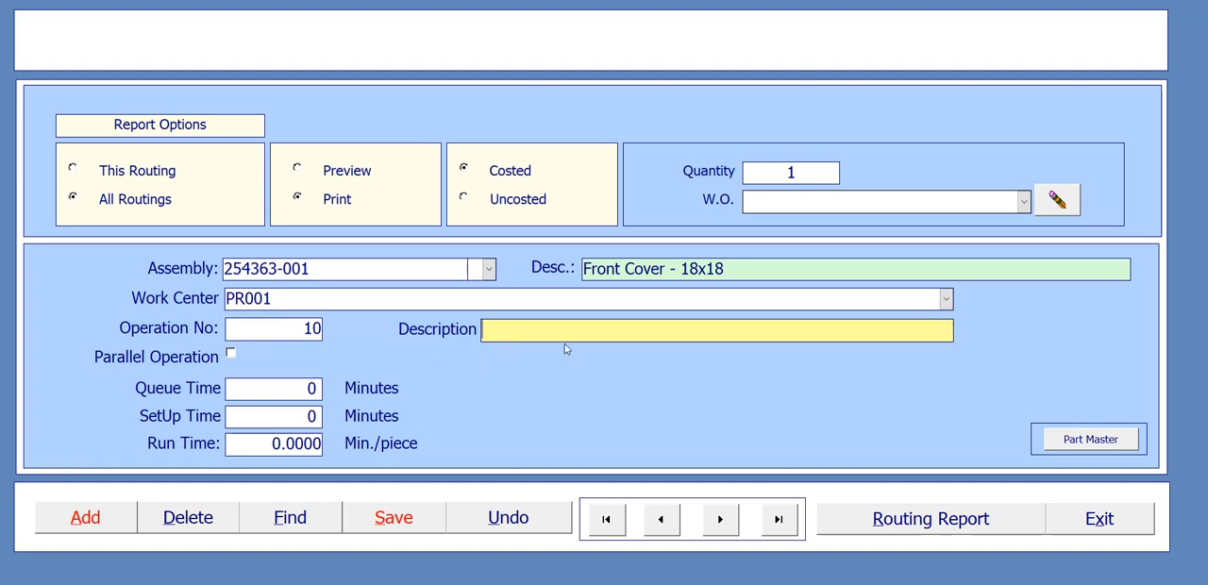
pyautogui.write('M')
pyautogui.press('BackSpace')
pyautogui.write('L')
pyautogui.press('BackSpace')
pyautogui.write('Run Machine and c')
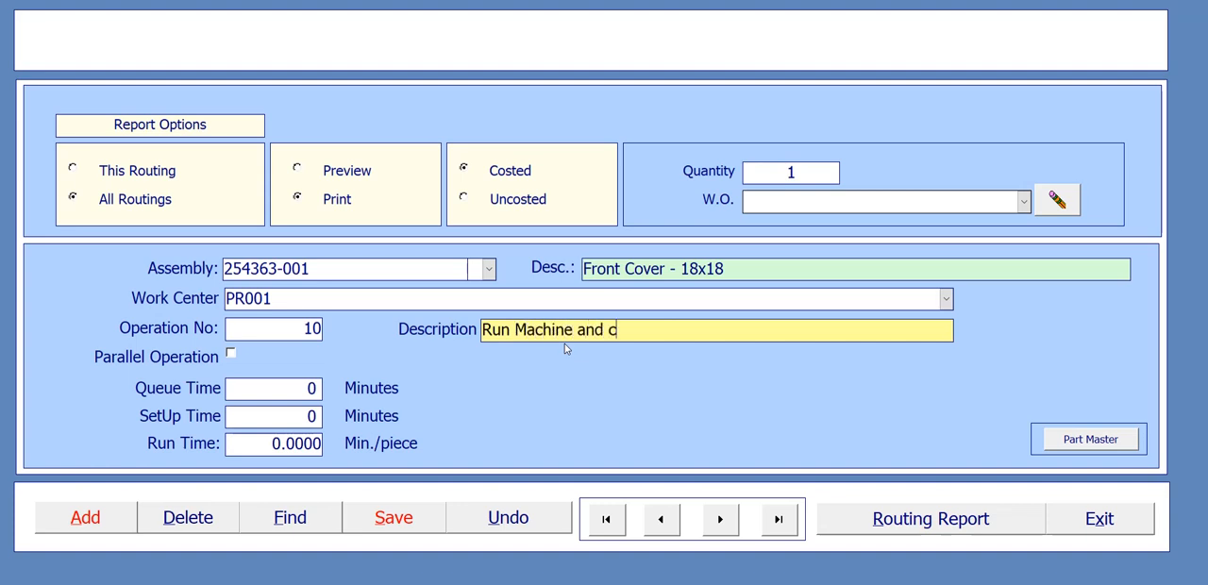
pyautogui.write('heck overall dimesni')
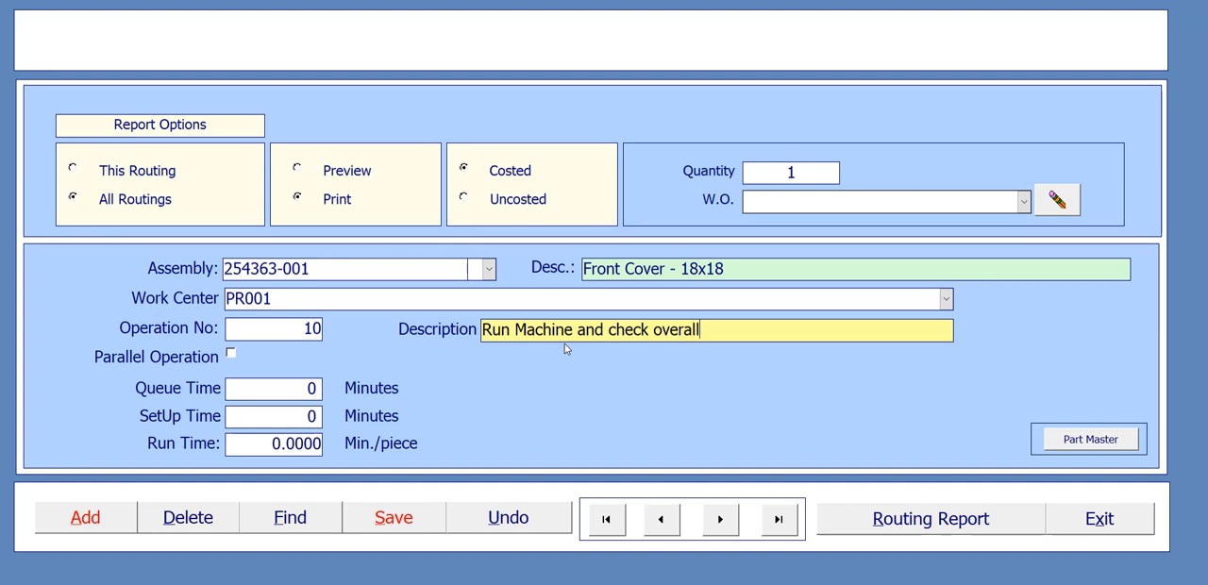
pyautogui.press('BackSpace')
pyautogui.press('BackSpace')
pyautogui.press('BackSpace')
pyautogui.write('nsions')
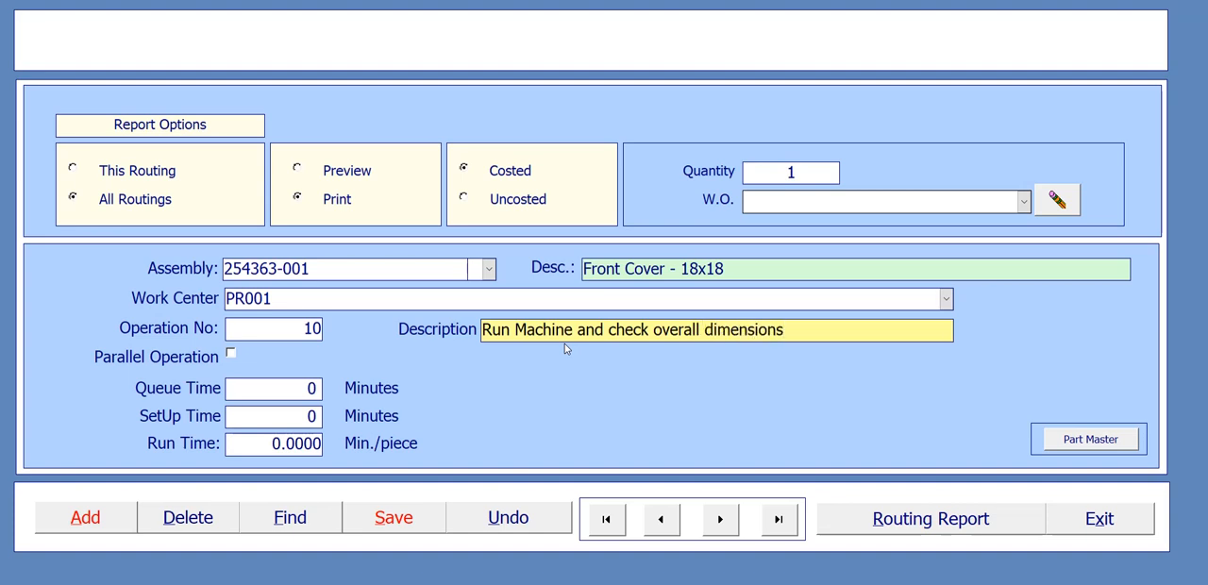
# - Change "Machine" to lowercase "machine" in the Front Cover operation's description
pyautogui.click(516, 330)
pyautogui.press('Delete')
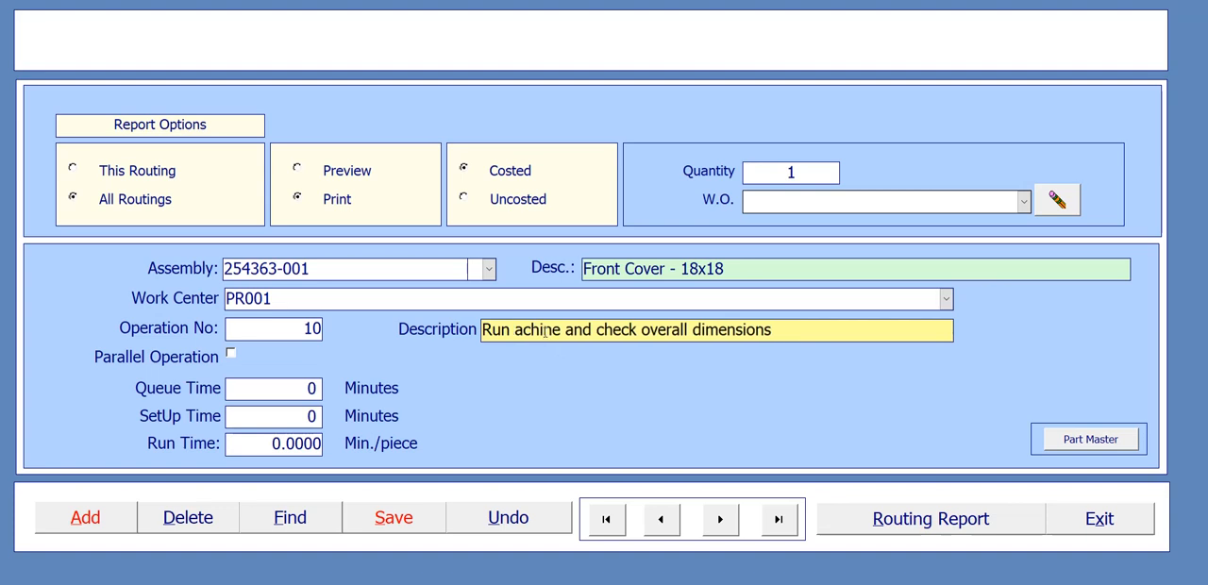
pyautogui.write('m')
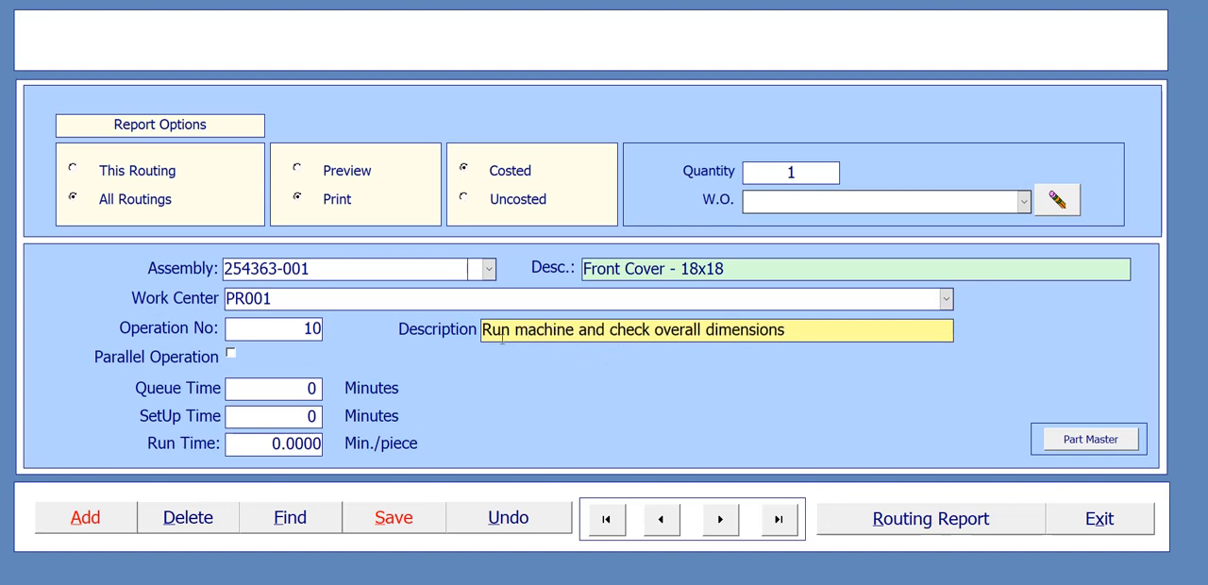
# - Set the Front Cover operation's setup time to 5 minutes and run time to 2.2 minutes per piece, and save the record
pyautogui.click(292, 416)
pyautogui.write('5')
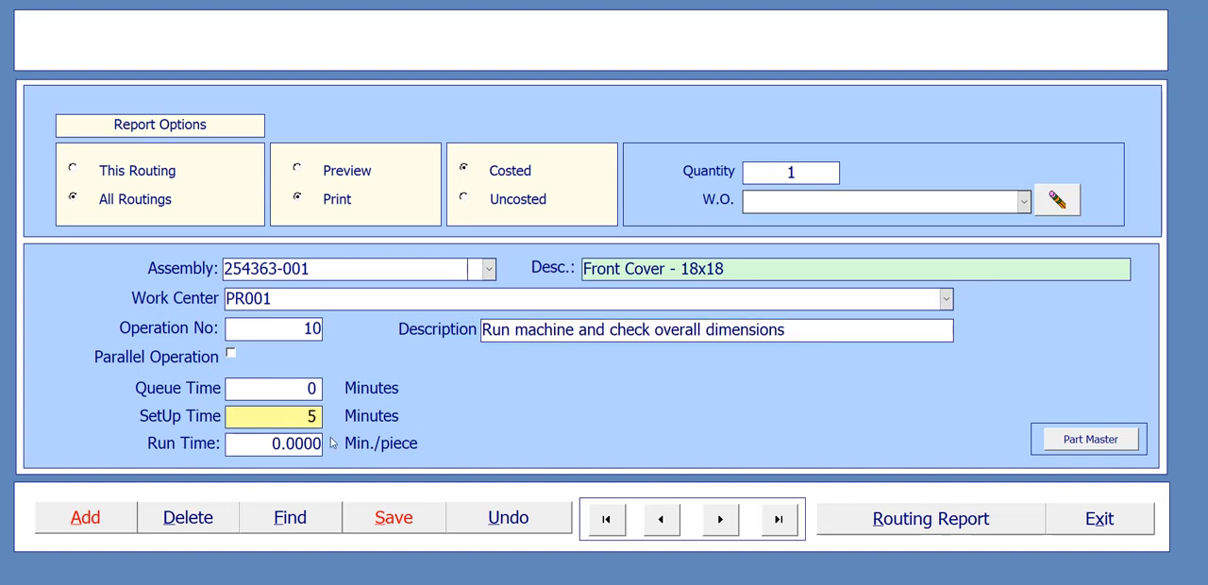
pyautogui.press('Tab')
pyautogui.click(273, 443)
pyautogui.moveTo(273, 443); pyautogui.dragTo(321, 442)
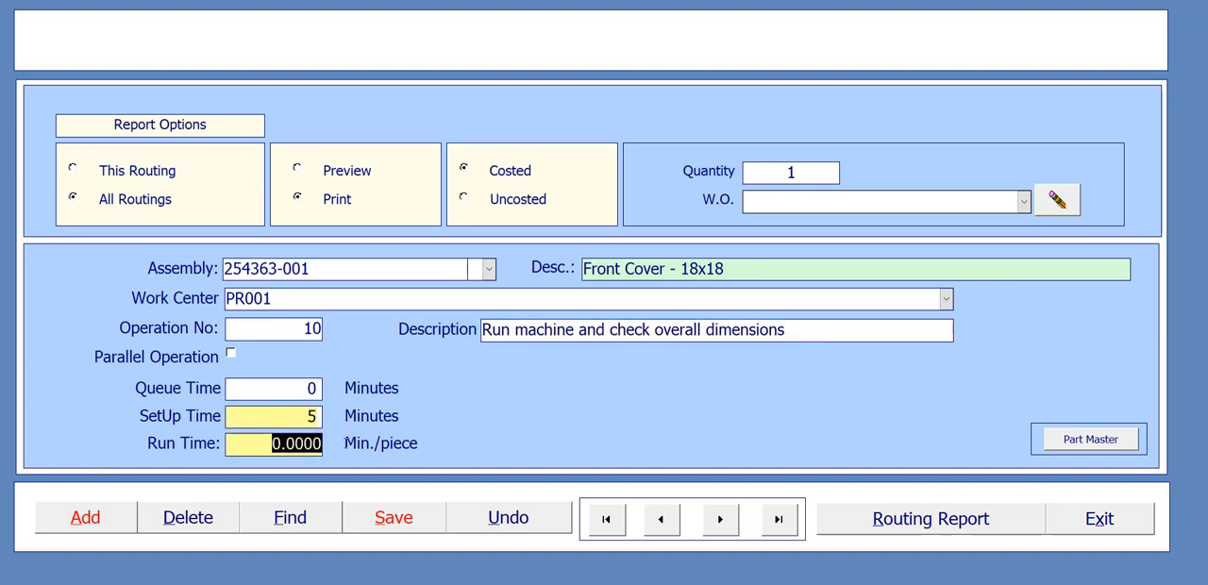
pyautogui.write('2.2')
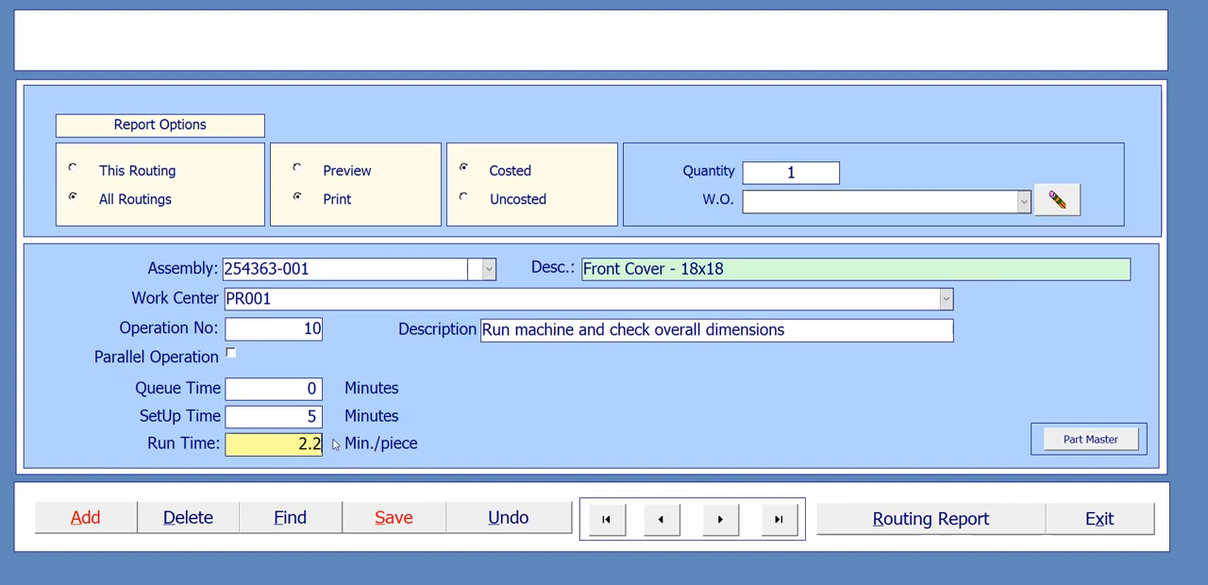
pyautogui.click(394, 520)
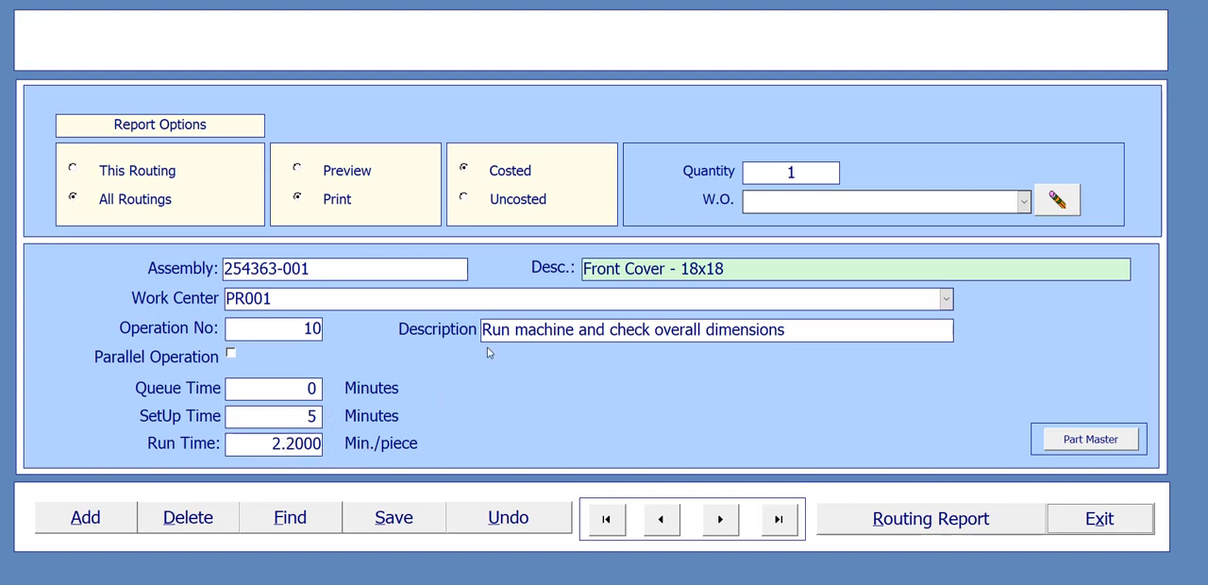
# - Open the routing of assembly 254362-001, Cake Box - 24x24, and review its operations 10, 20 and 30 back and forth
pyautogui.click(445, 268)
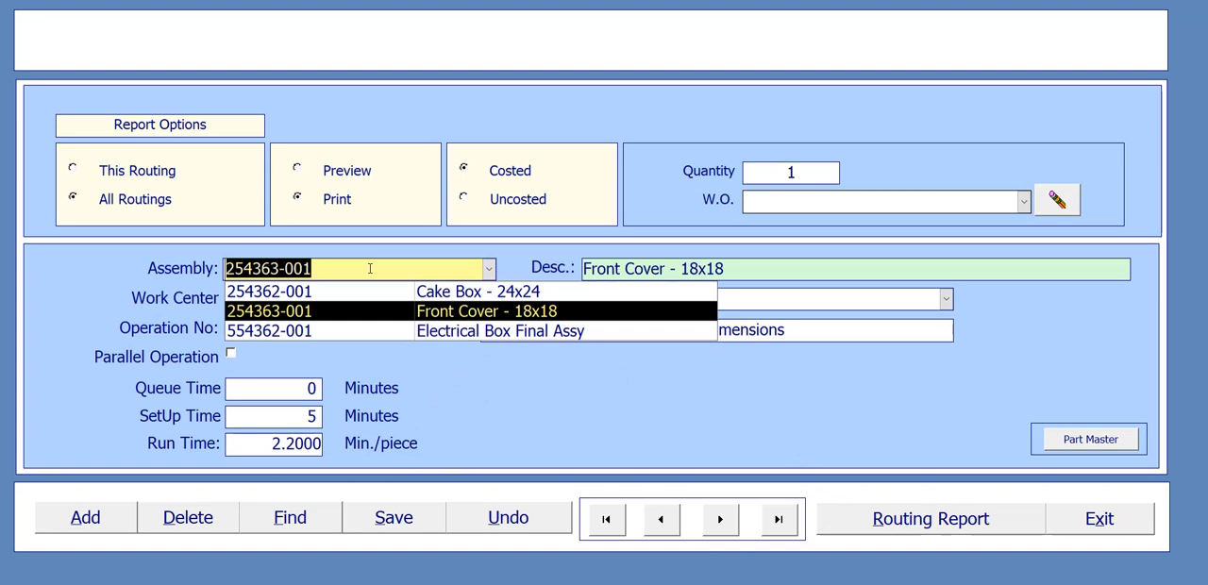
pyautogui.click(342, 300)
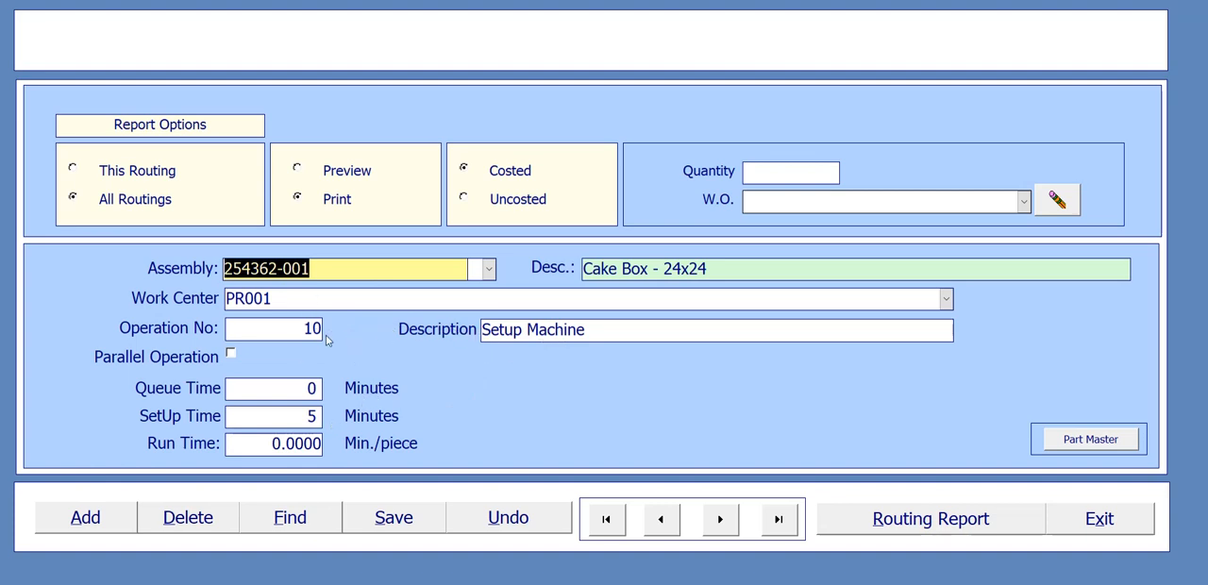
pyautogui.click(719, 520)
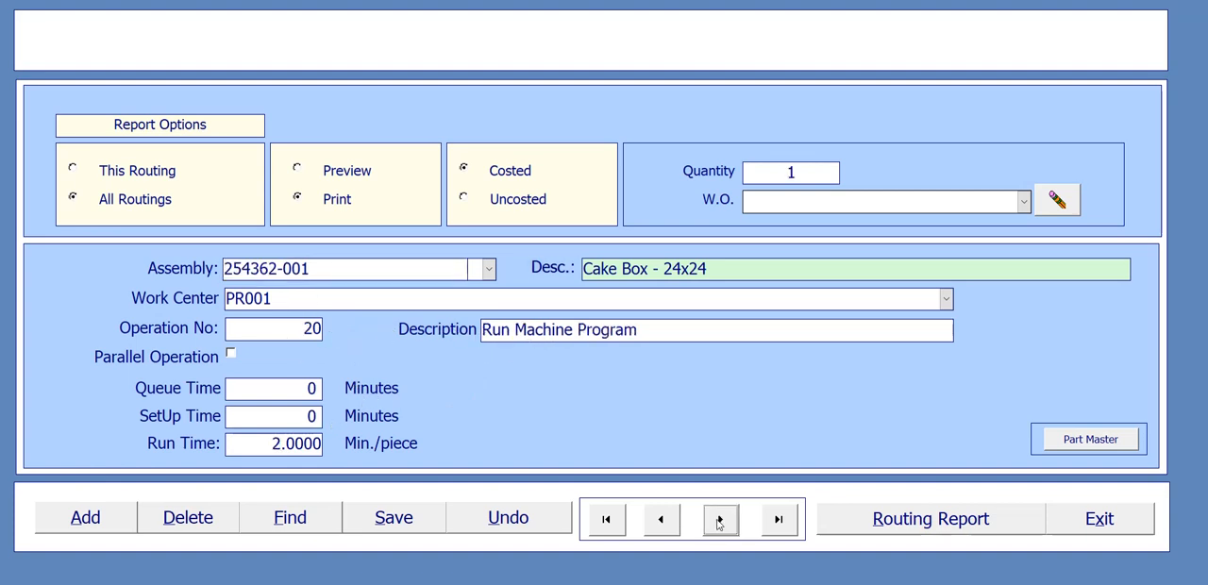
pyautogui.click(722, 524)
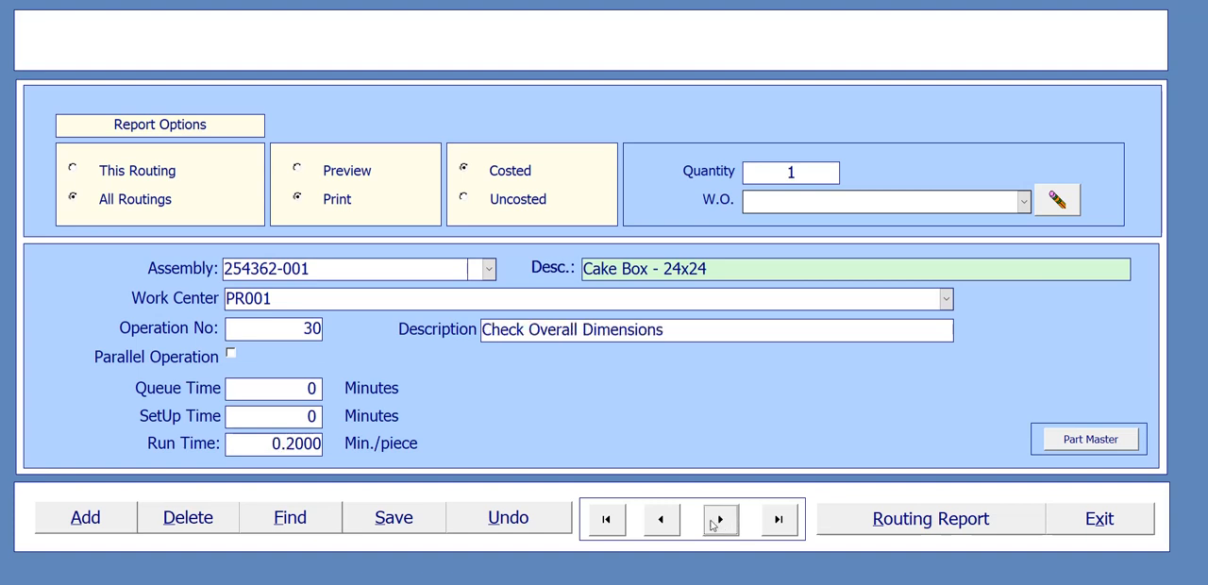
pyautogui.click(657, 521)
pyautogui.click(657, 521)
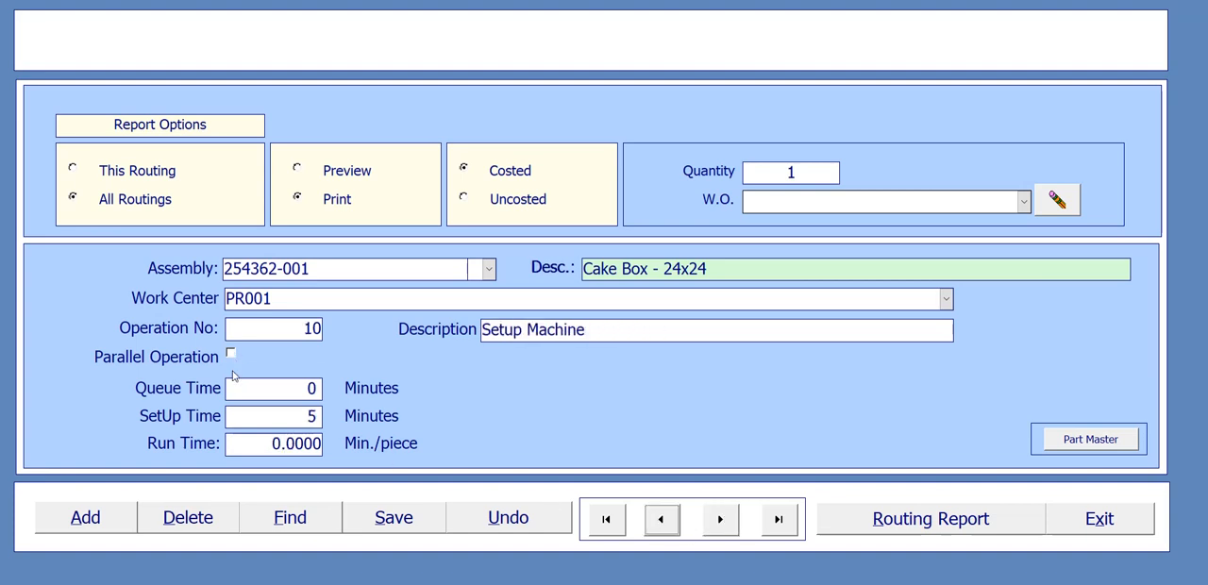
pyautogui.click(723, 527)
pyautogui.click(723, 528)
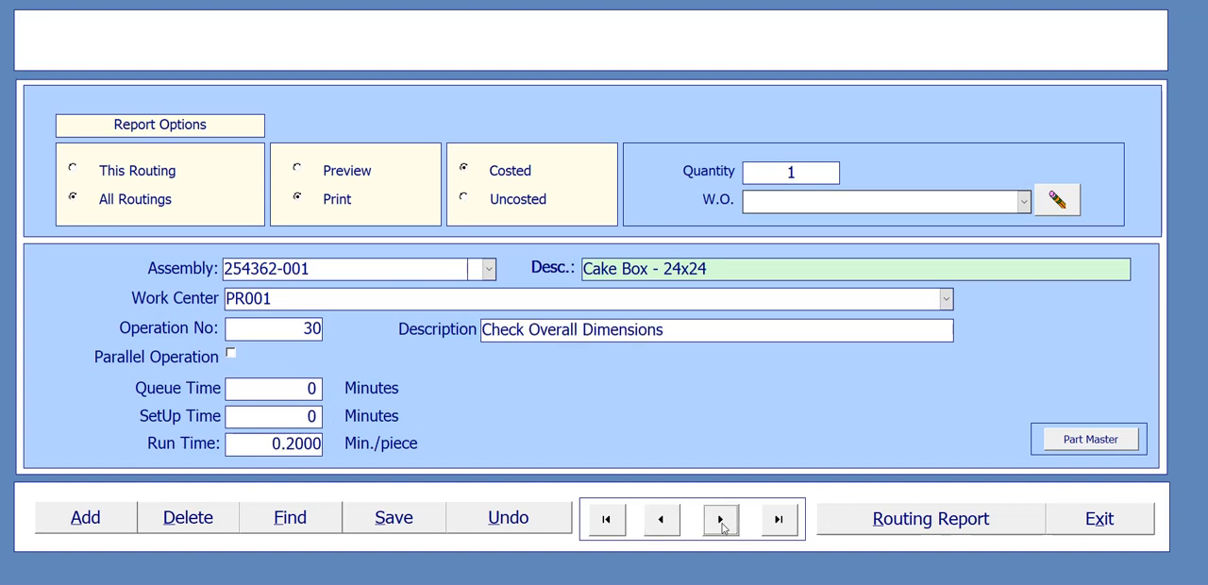
pyautogui.click(676, 527)
pyautogui.click(674, 527)
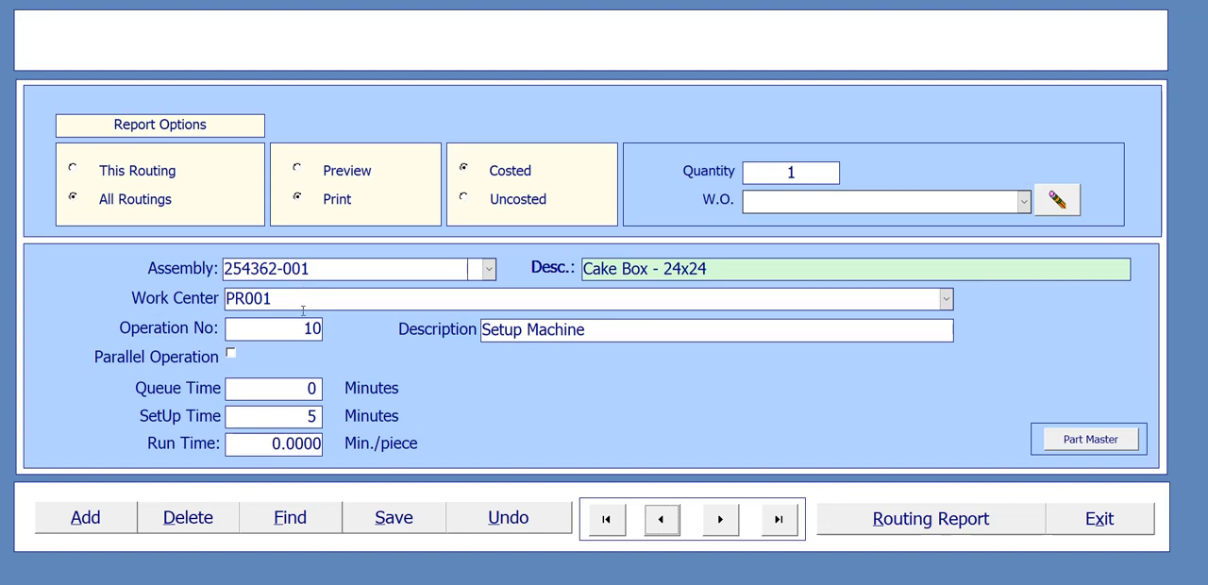
pyautogui.click(727, 528)
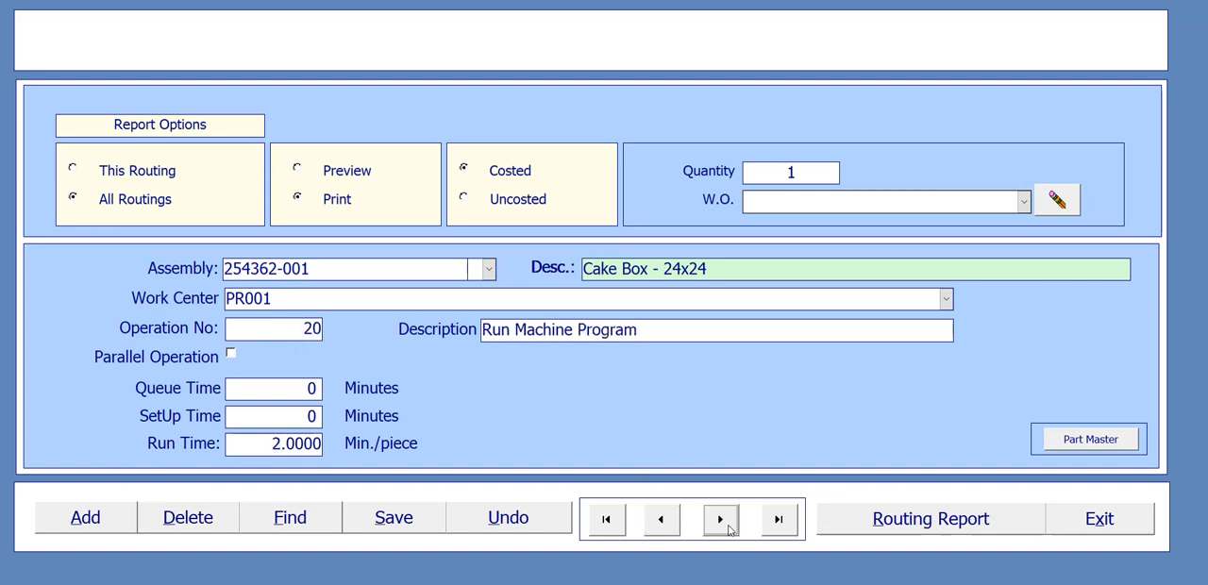
pyautogui.click(723, 521)
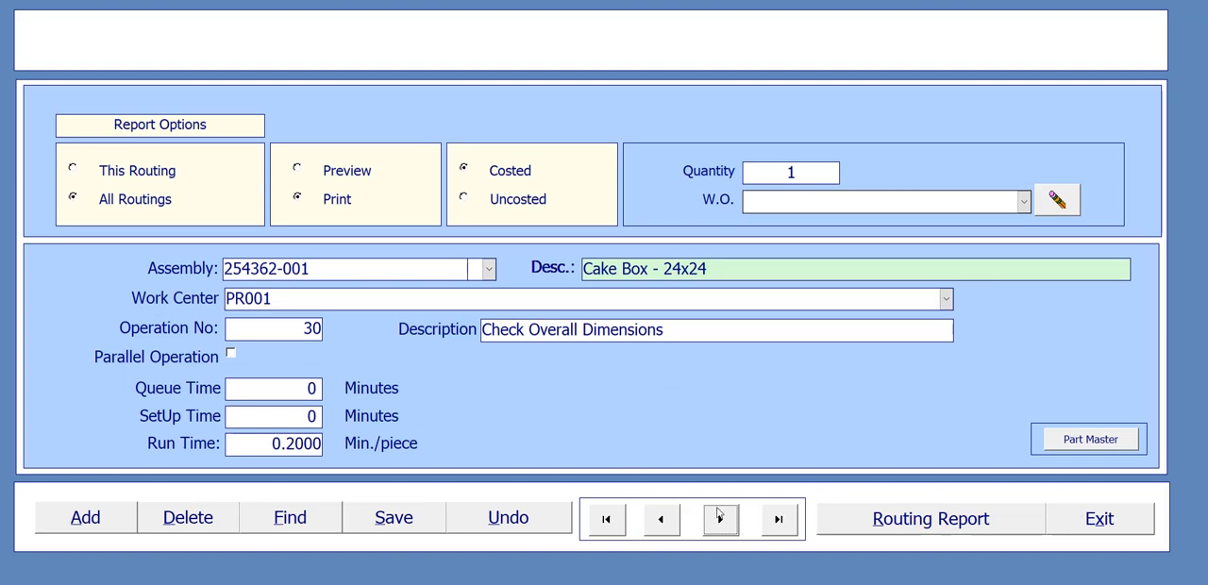
# - Open the routing of assembly 254363-001, Front Cover - 18x18, and review its operation number, description, setup time and run time
pyautogui.click(489, 269)
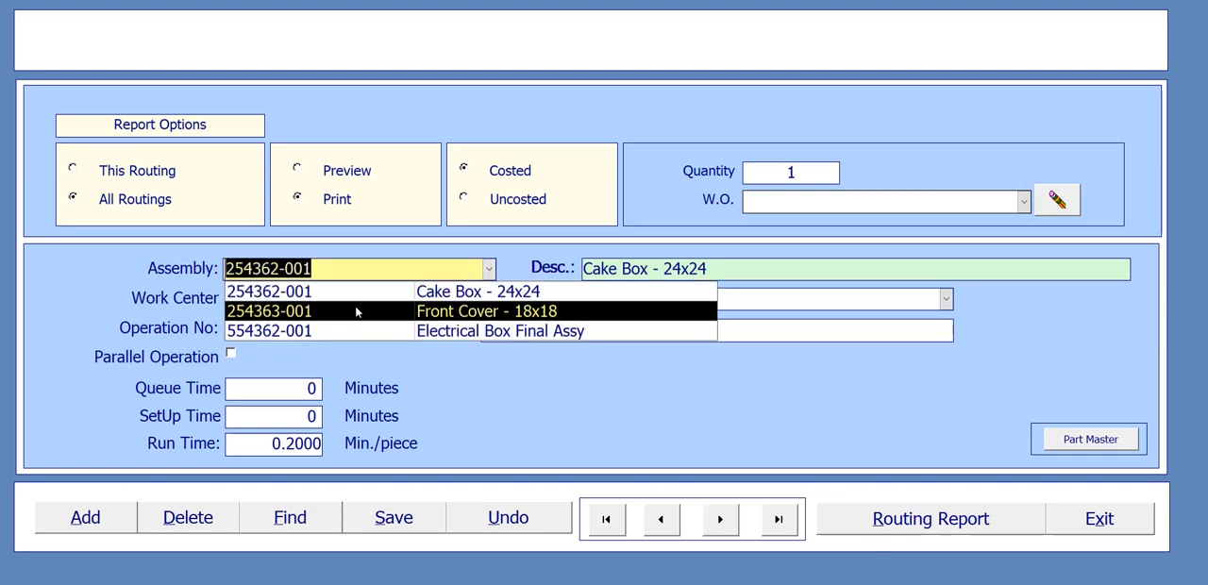
pyautogui.click(468, 316)
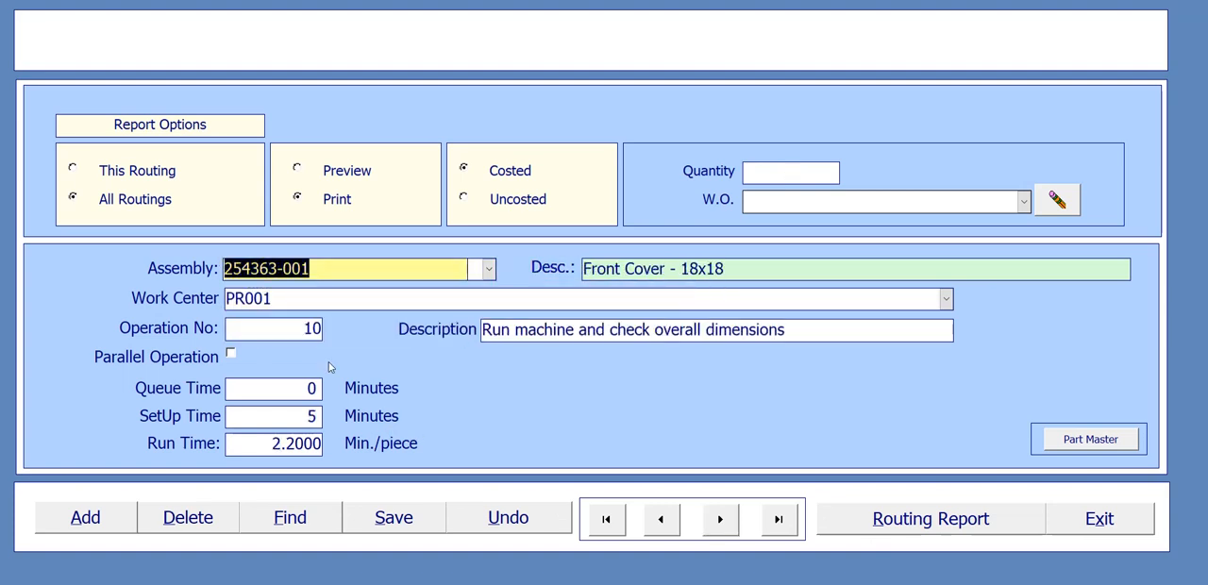
pyautogui.moveTo(491, 330); pyautogui.dragTo(802, 328)
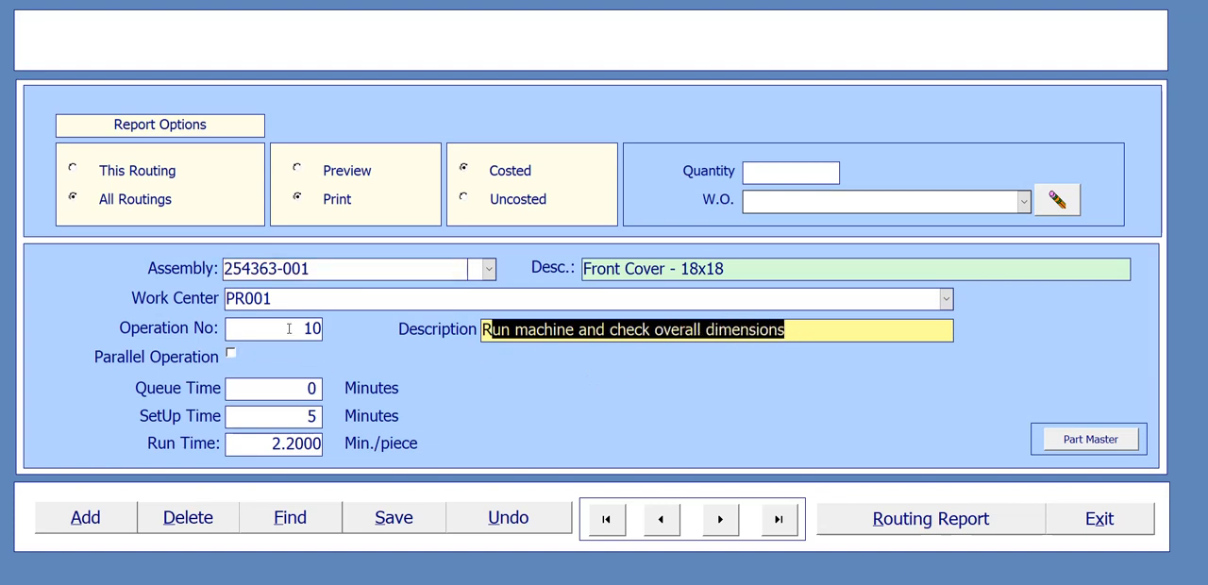
pyautogui.click(240, 328)
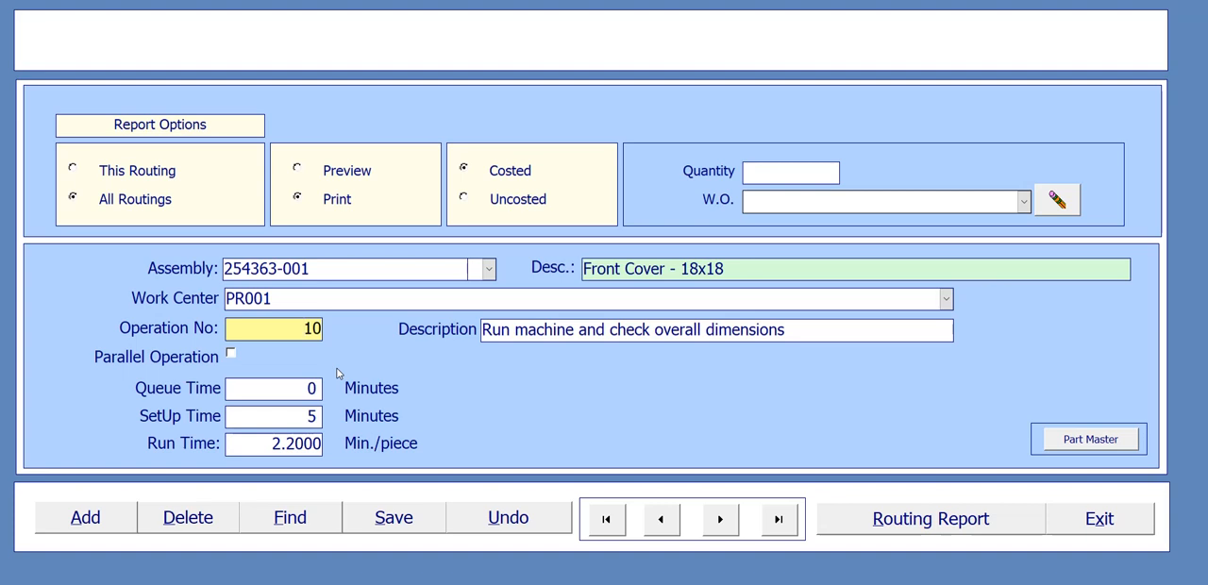
pyautogui.click(304, 417)
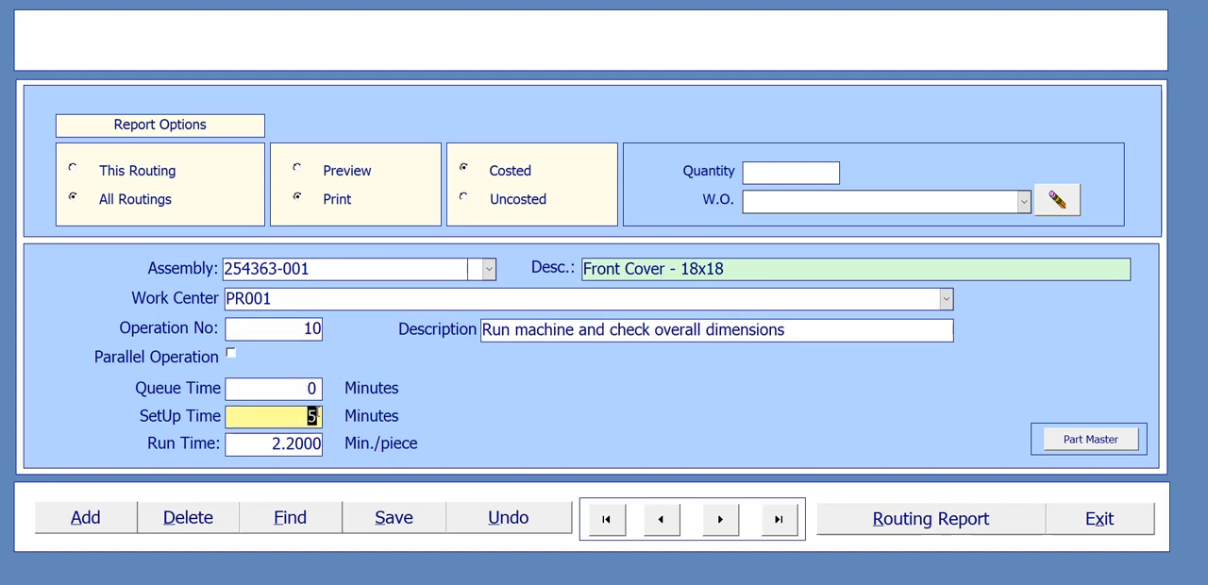
pyautogui.moveTo(275, 445); pyautogui.dragTo(324, 445)
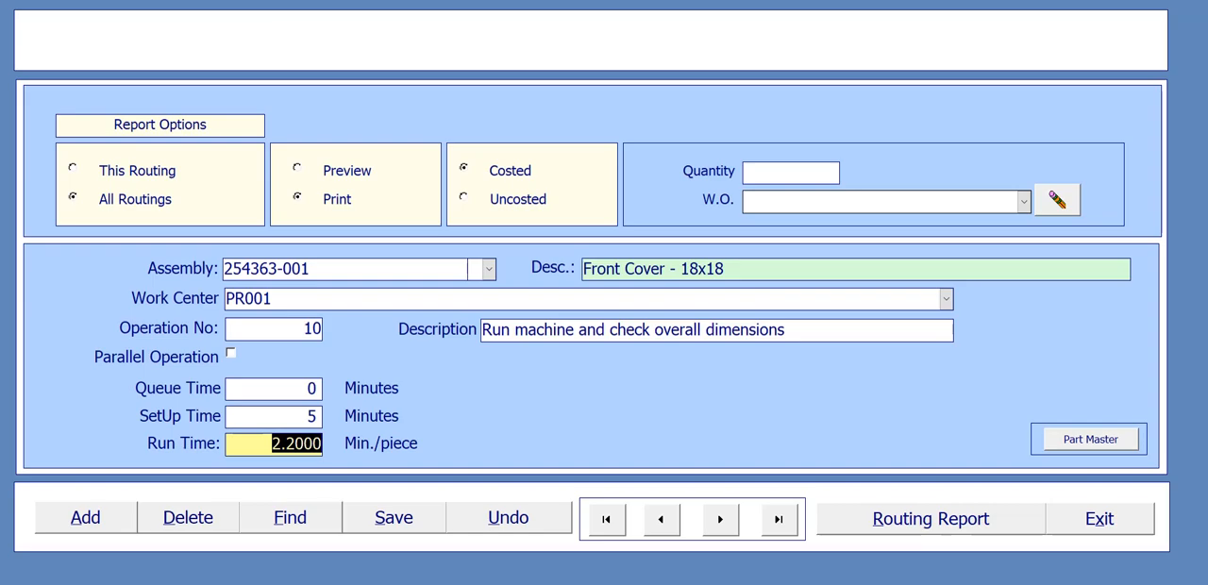
# - Switch to the Electrical Box process flow chart in PowerPoint and examine the Cake Box's Machine Setup operation
pyautogui.click(792, 584)
pyautogui.click(770, 547)
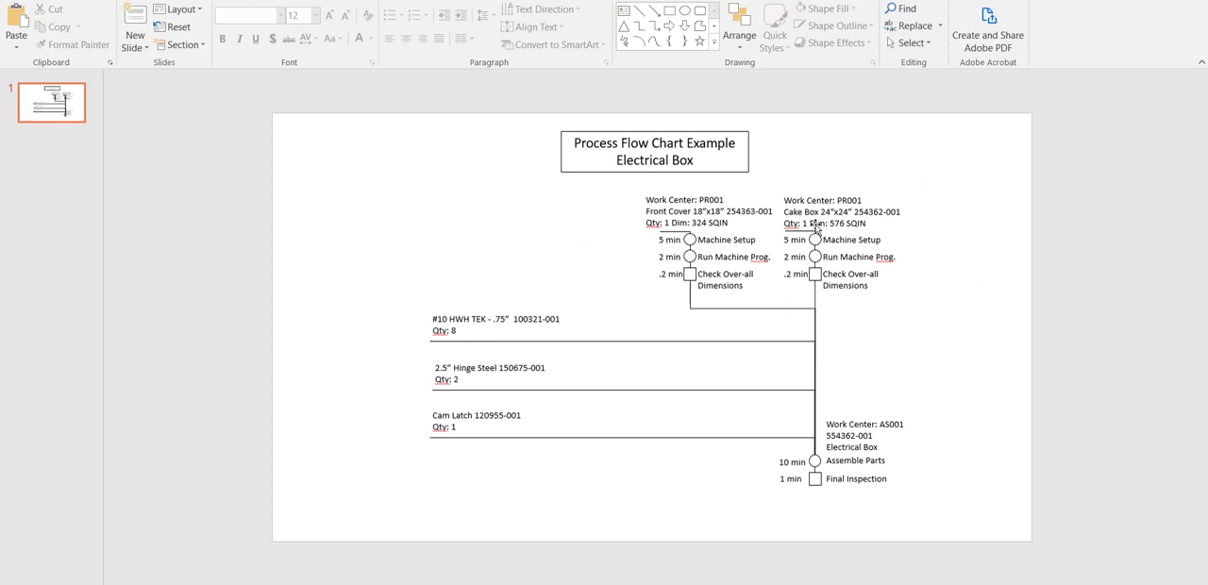
pyautogui.click(848, 241)
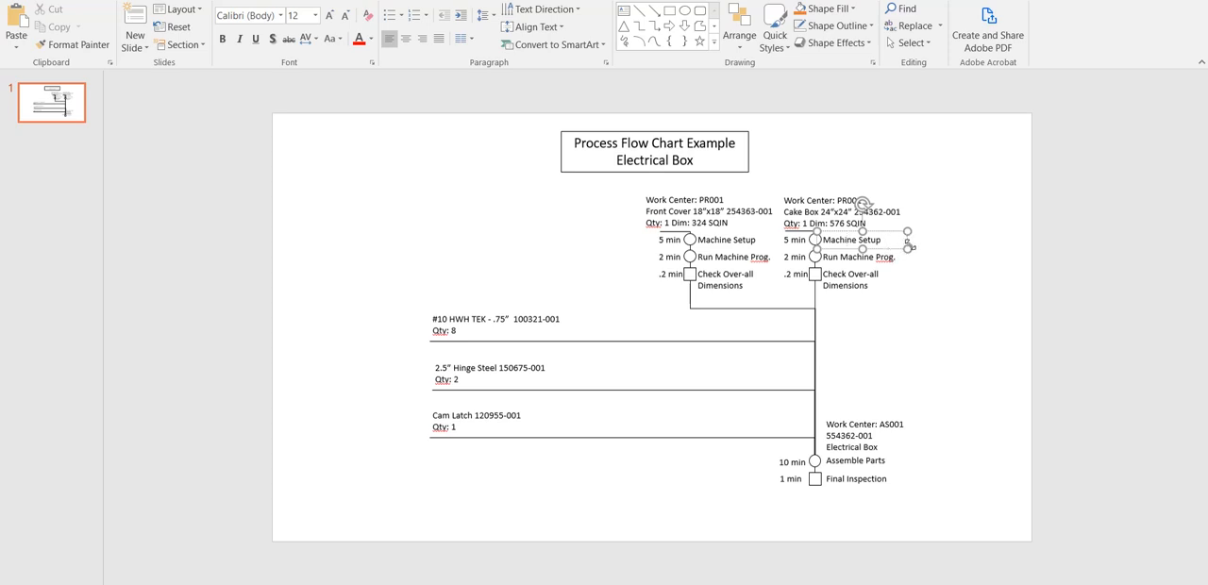
pyautogui.click(887, 250)
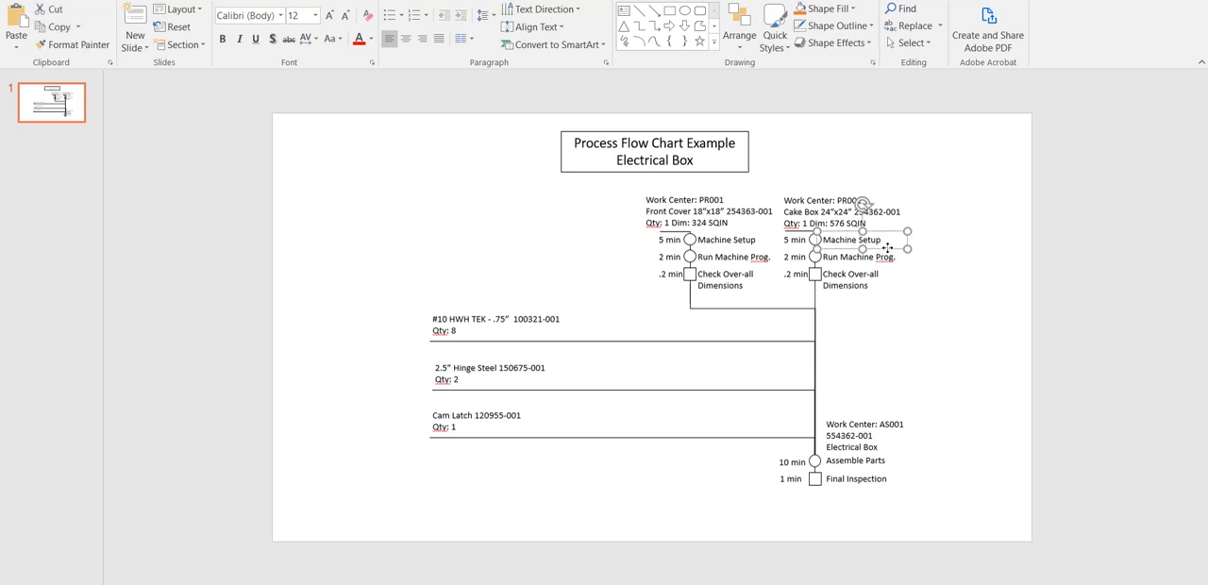